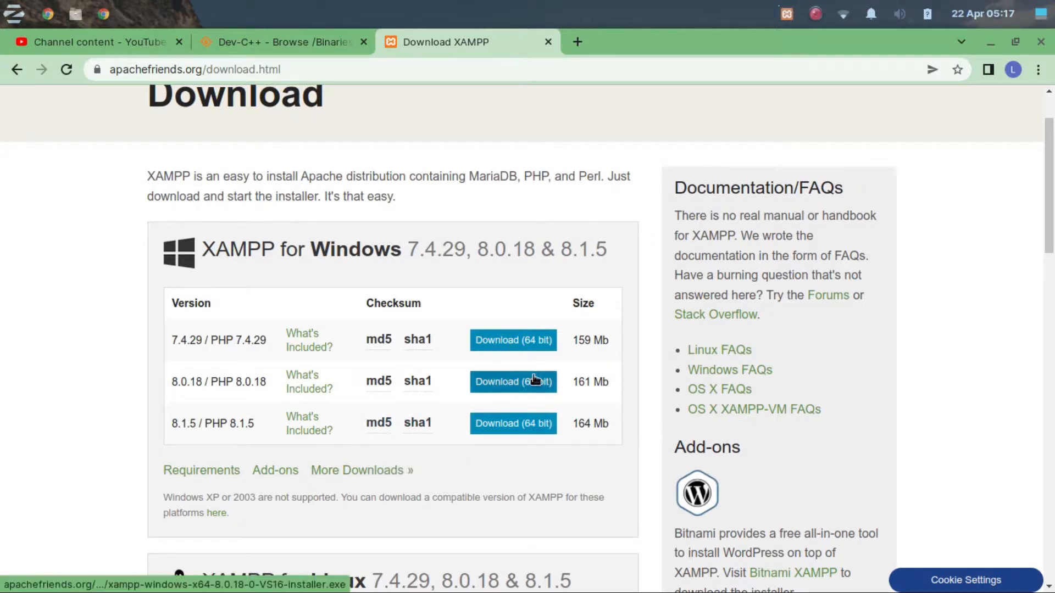
Download the 64-bit XAMPP 7.4.29 installer for Windows and open a terminal in the Downloads folder.
click(518, 344)
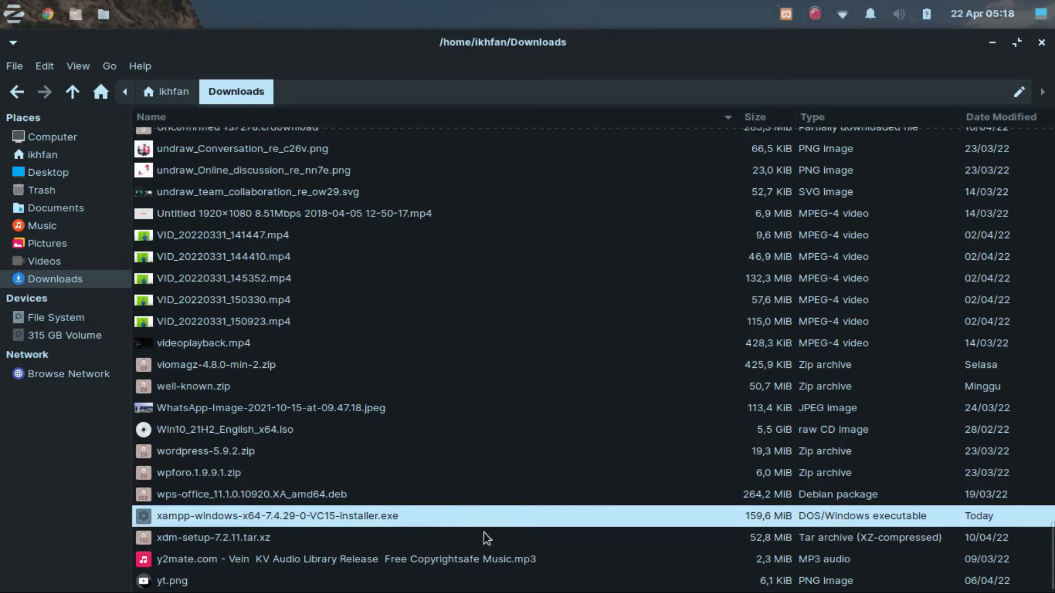
right_click(416, 515)
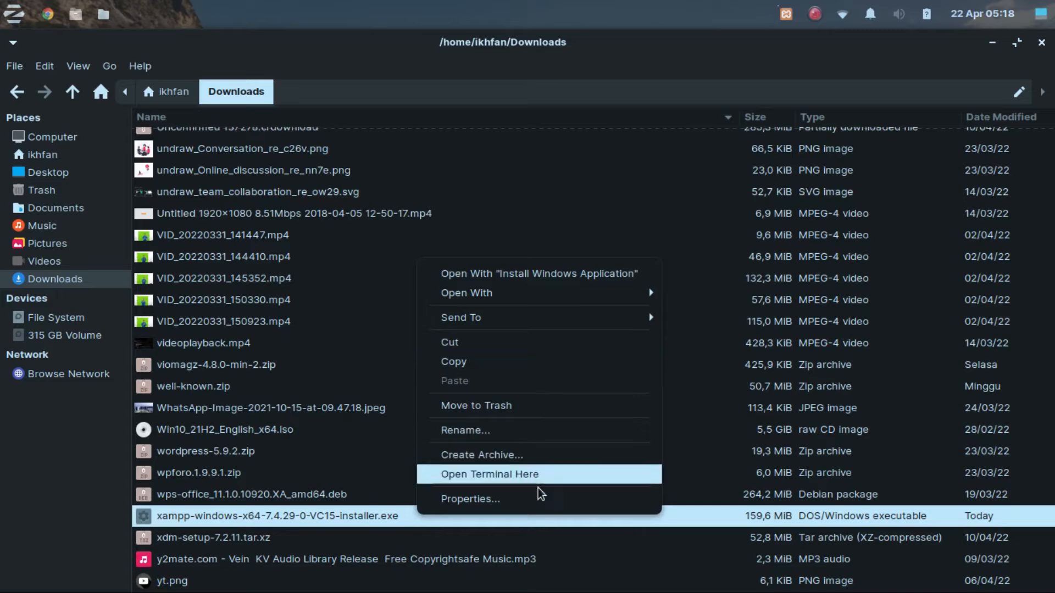
click(535, 474)
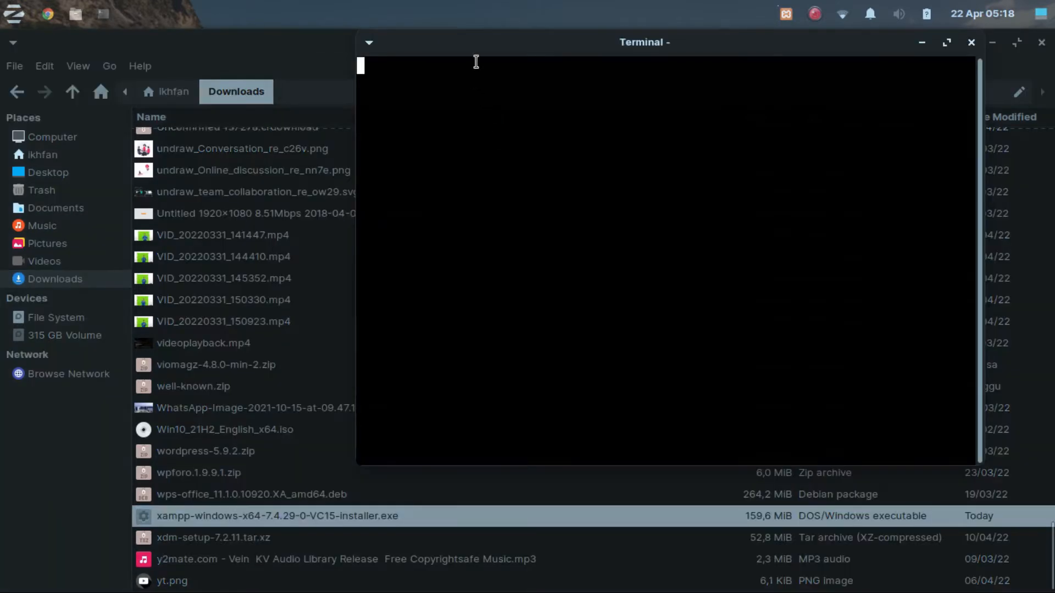
Run xampp-windows-x64-7.4.29-0-VC15-installer.exe with wine from the terminal.
text(w)
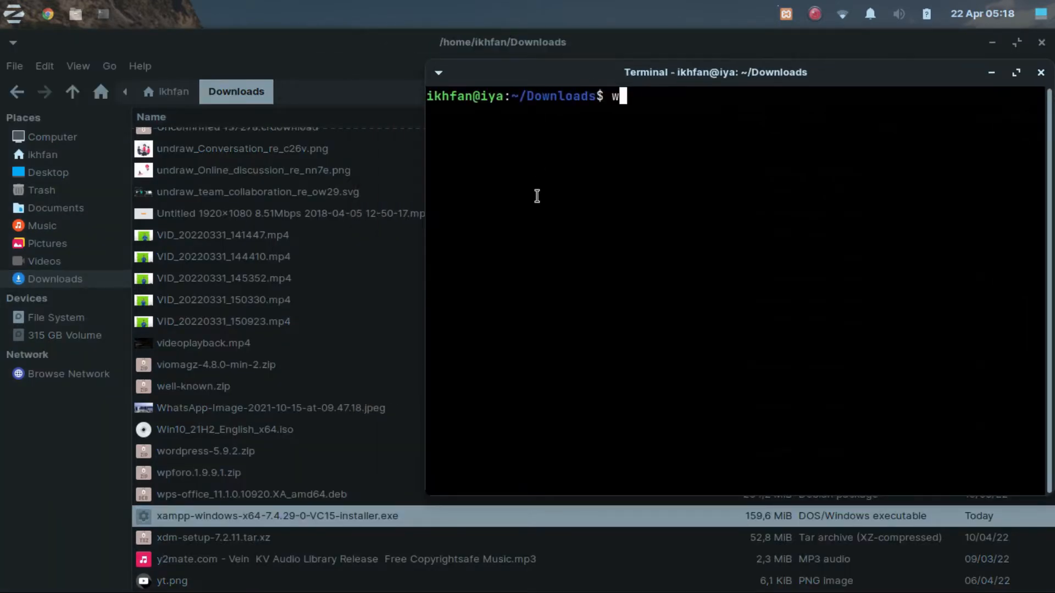
text(ine xampp)
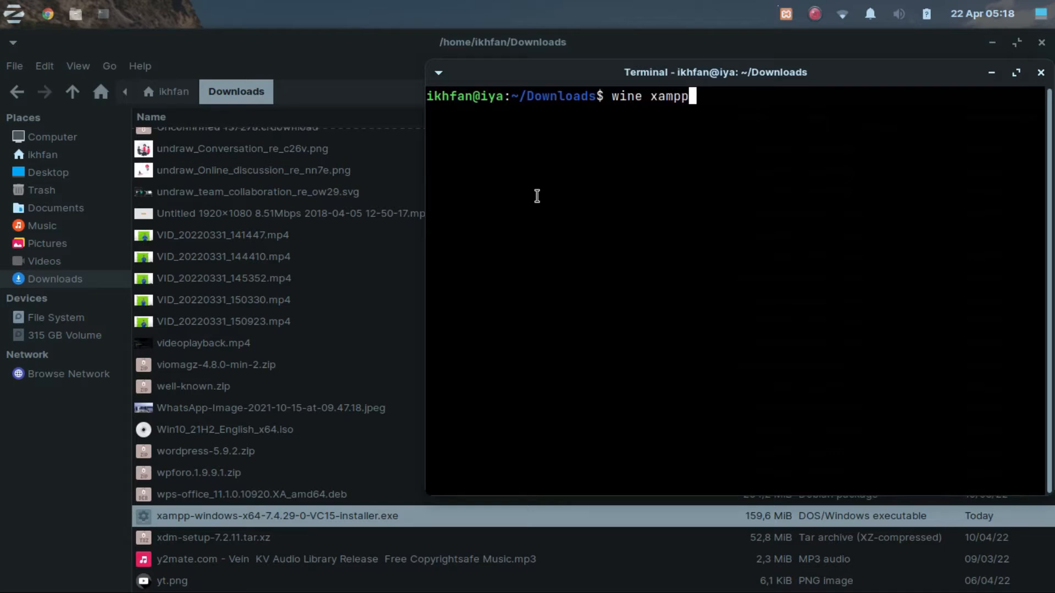
key(Tab)
key(Return)
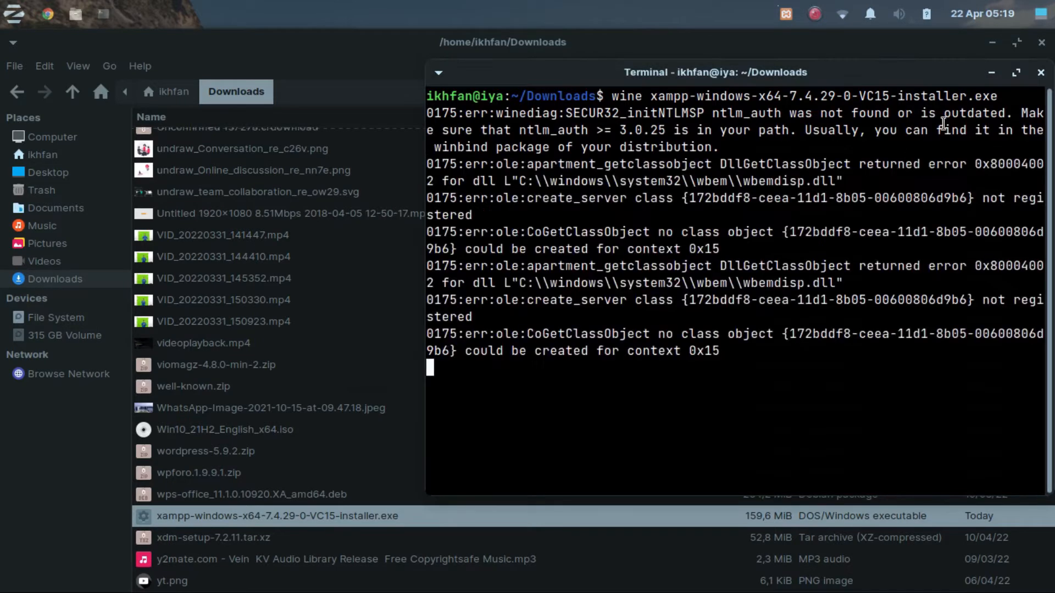
Minimize the terminal and the other open windows, leaving only the XAMPP Setup window on the desktop.
click(992, 73)
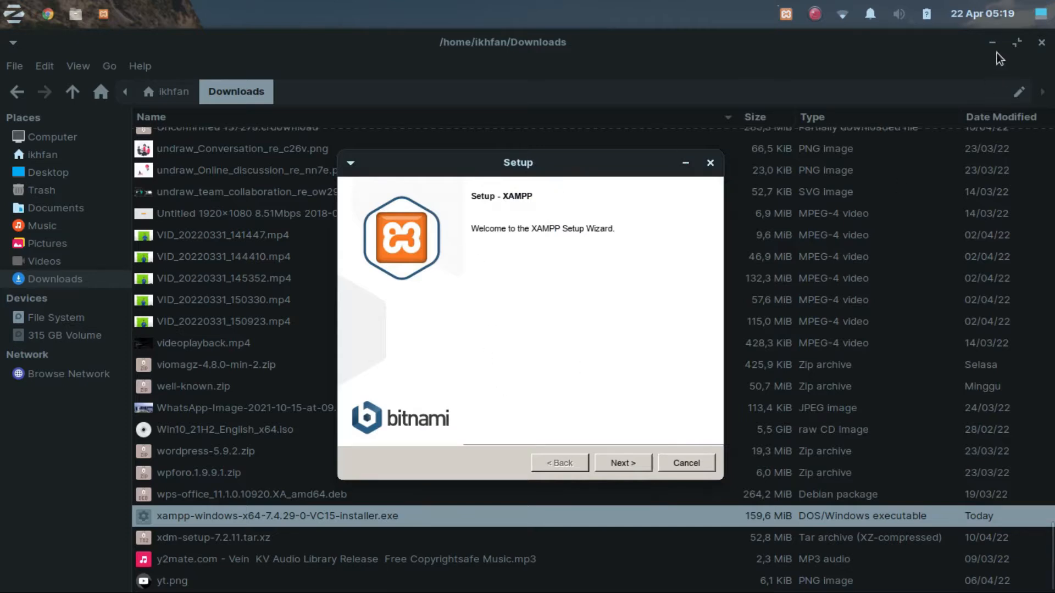
click(1051, 7)
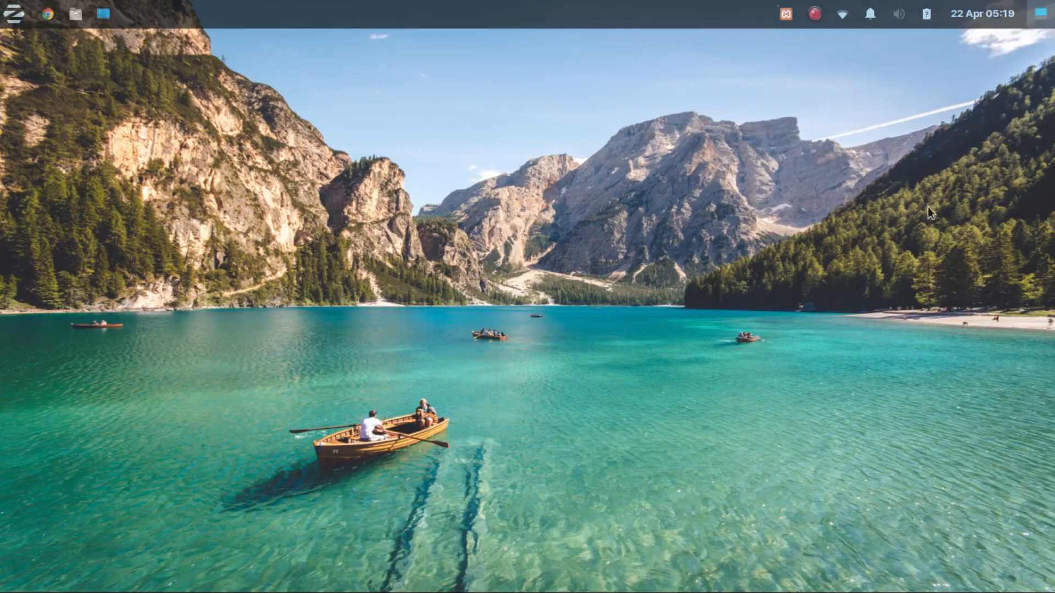
key(alt+Tab)
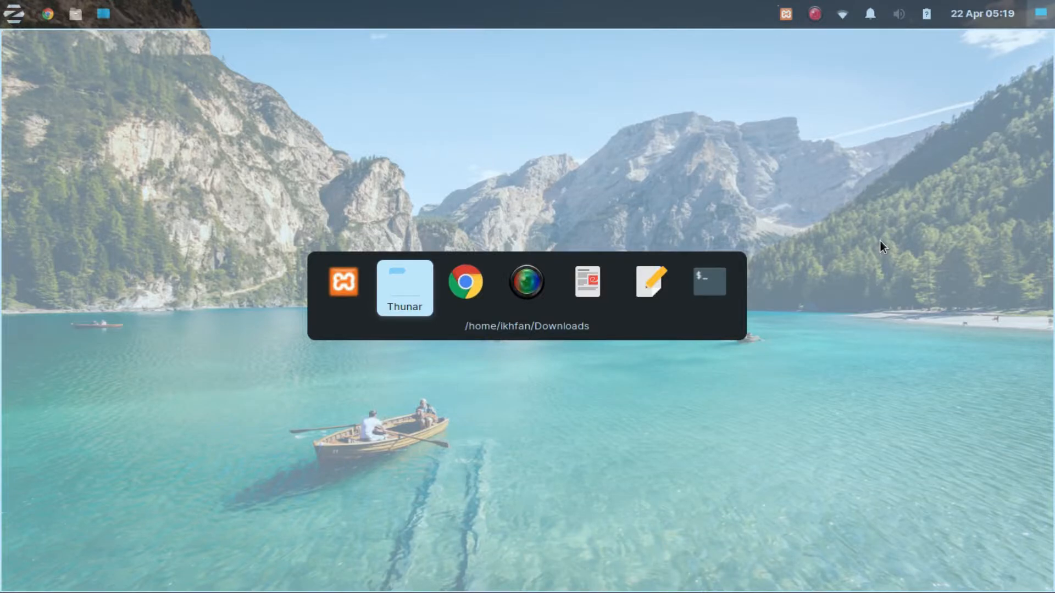
key(alt+Tab)
key(alt+Tab)
key(alt+Tab)
key(alt+Tab)
key(alt+Tab)
key(alt+Tab)
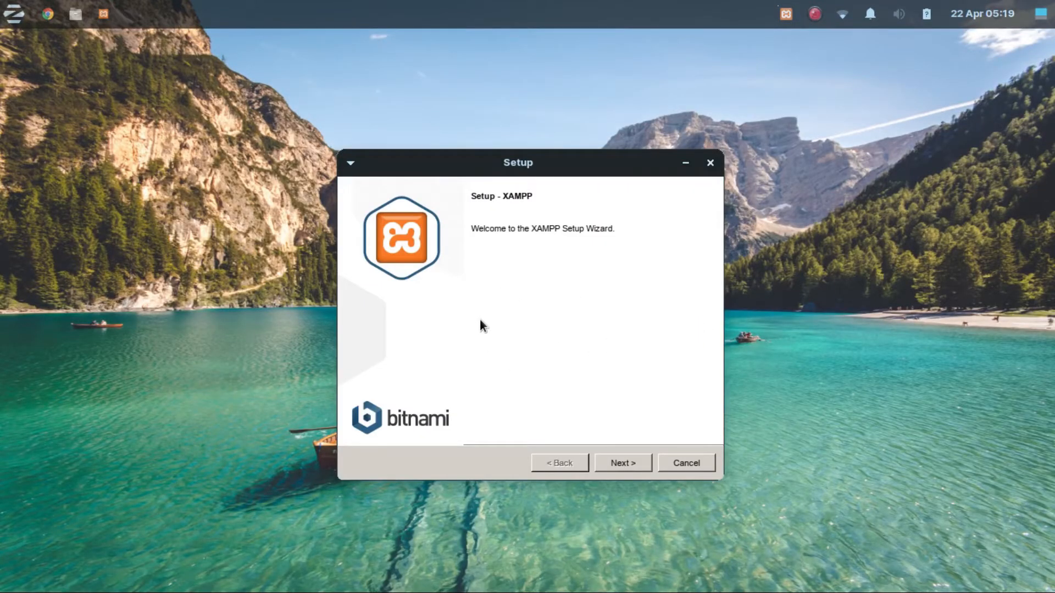
Accept all default components in the XAMPP setup and set the installation folder to C:\xamppp.
click(631, 463)
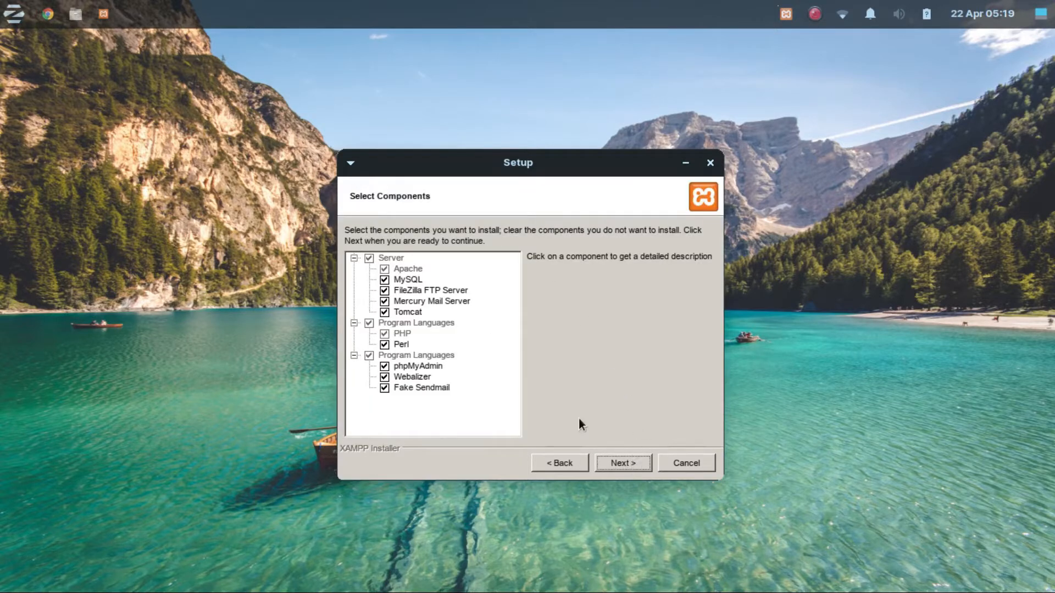
click(647, 464)
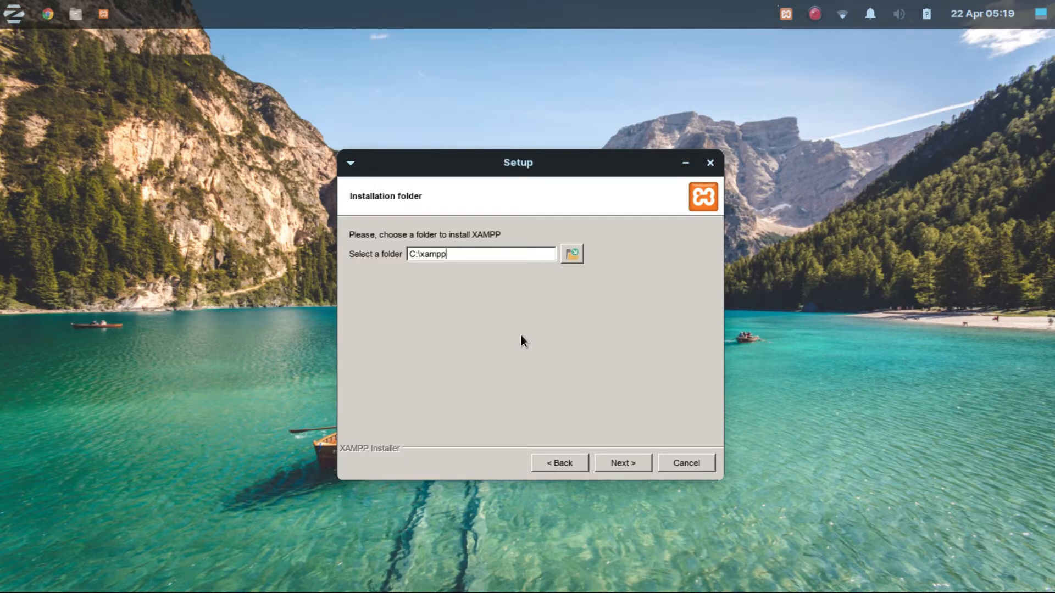
click(614, 455)
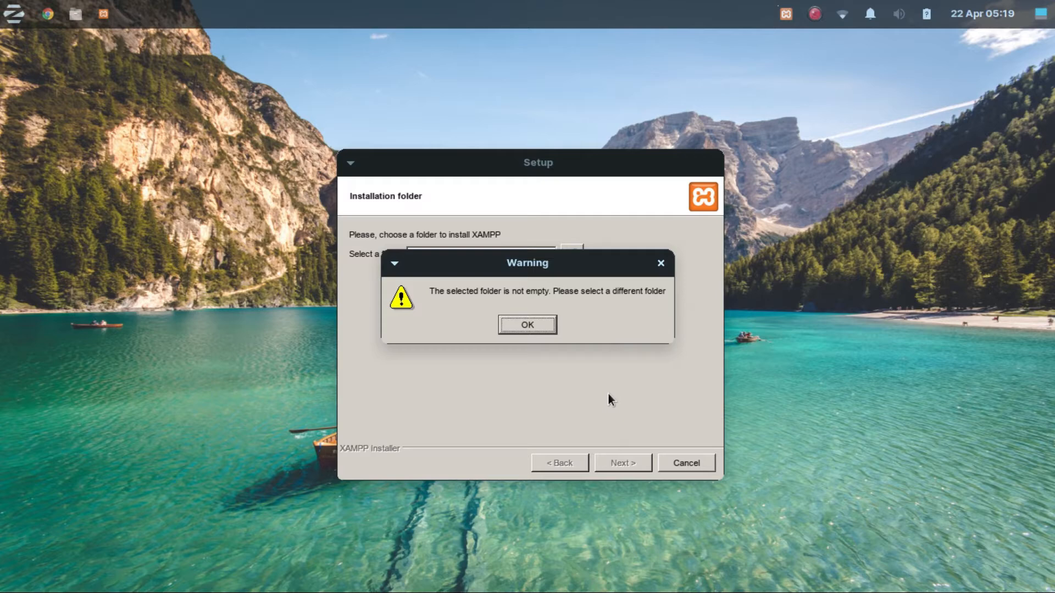
click(522, 327)
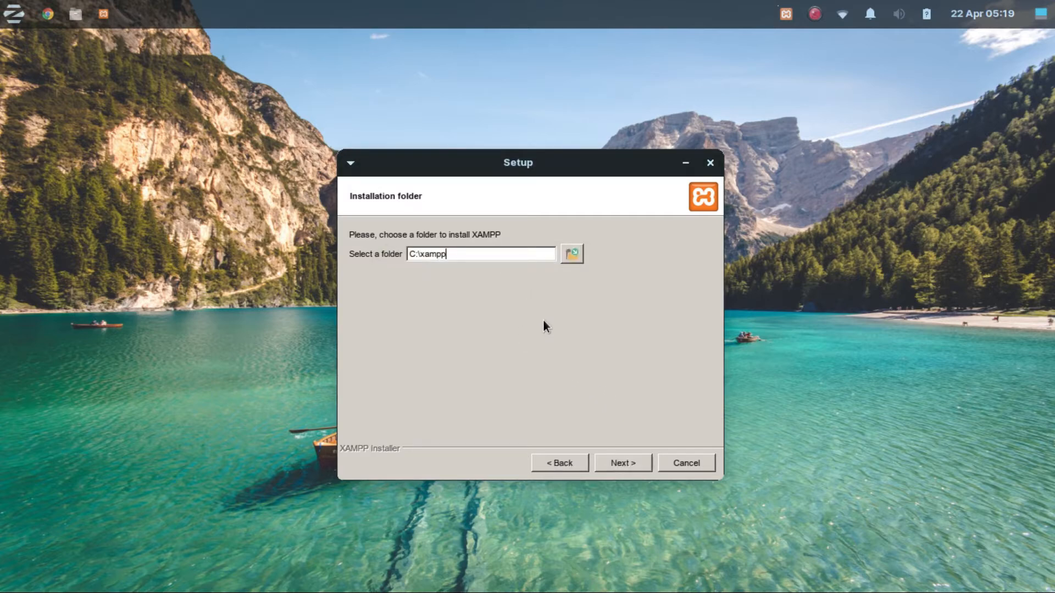
text(p)
click(616, 460)
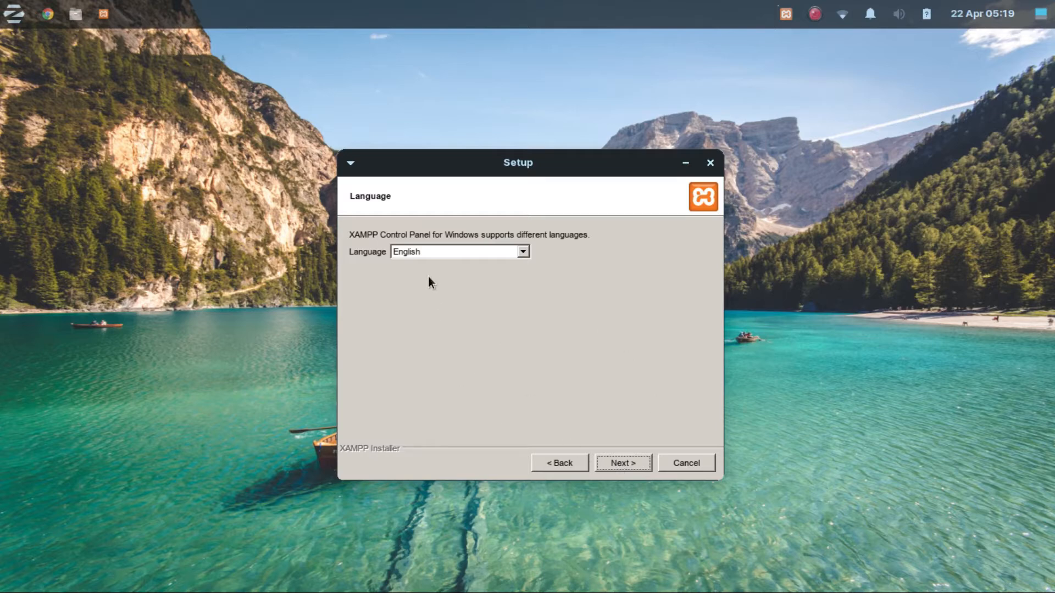
Keep English as the language and the Bitnami information option enabled, and begin installing XAMPP.
click(615, 464)
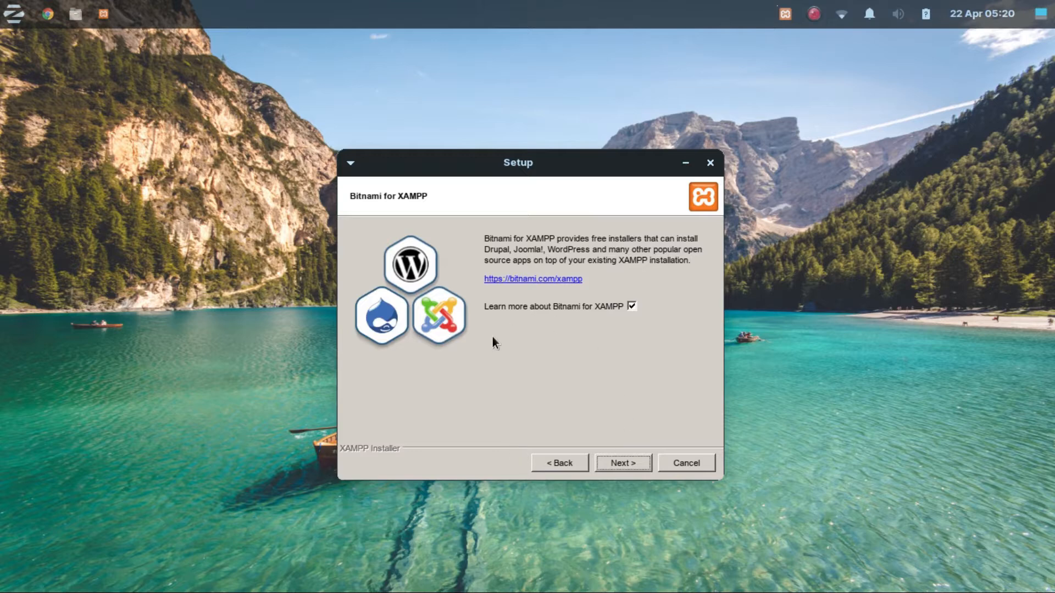
click(627, 464)
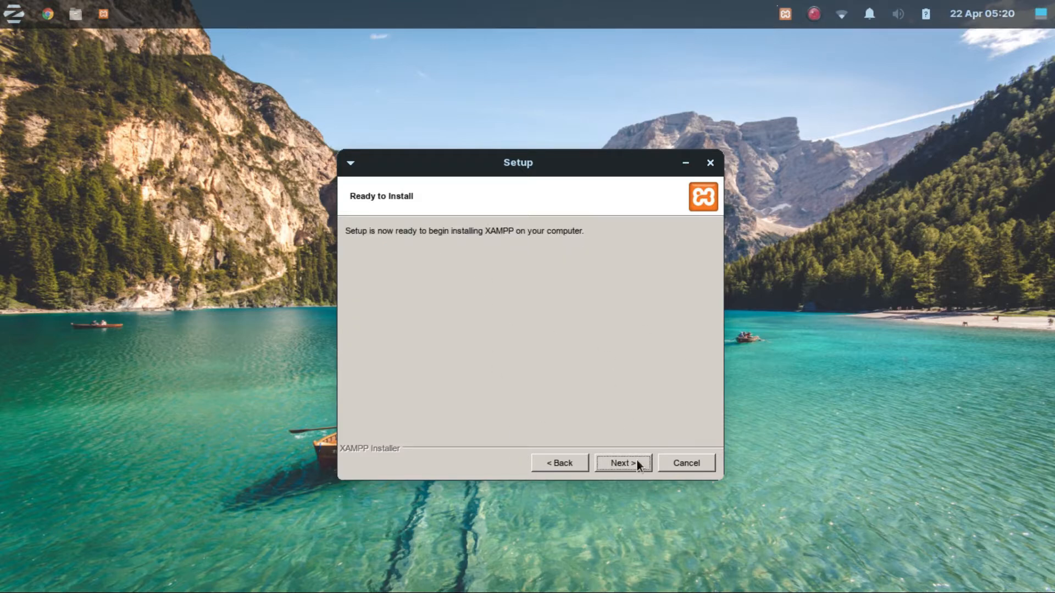
click(637, 463)
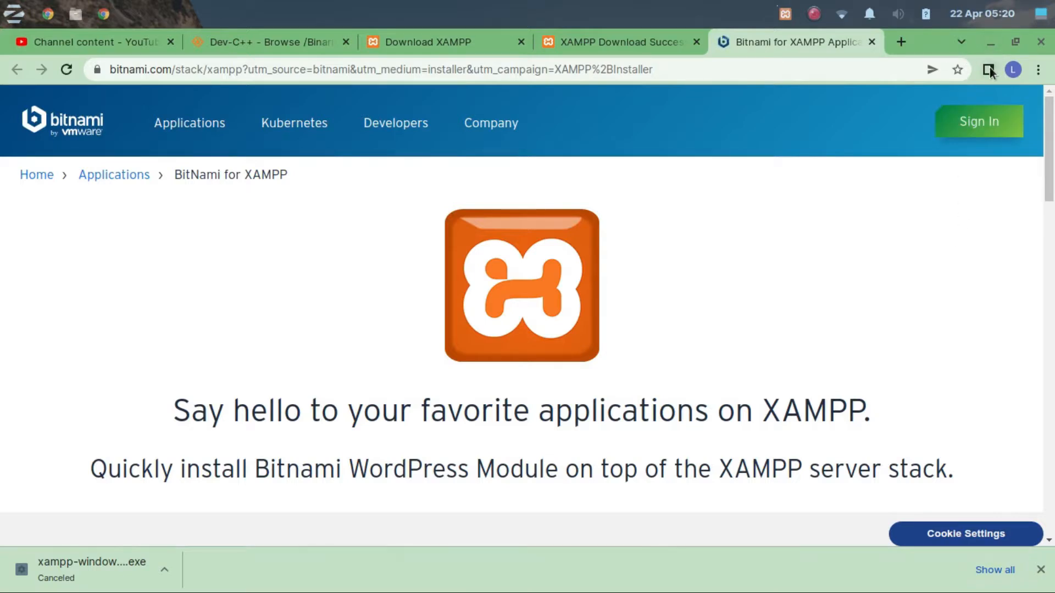
Return to the XAMPP Setup window and finish the wizard with the option to start the Control Panel enabled.
key(alt+Tab)
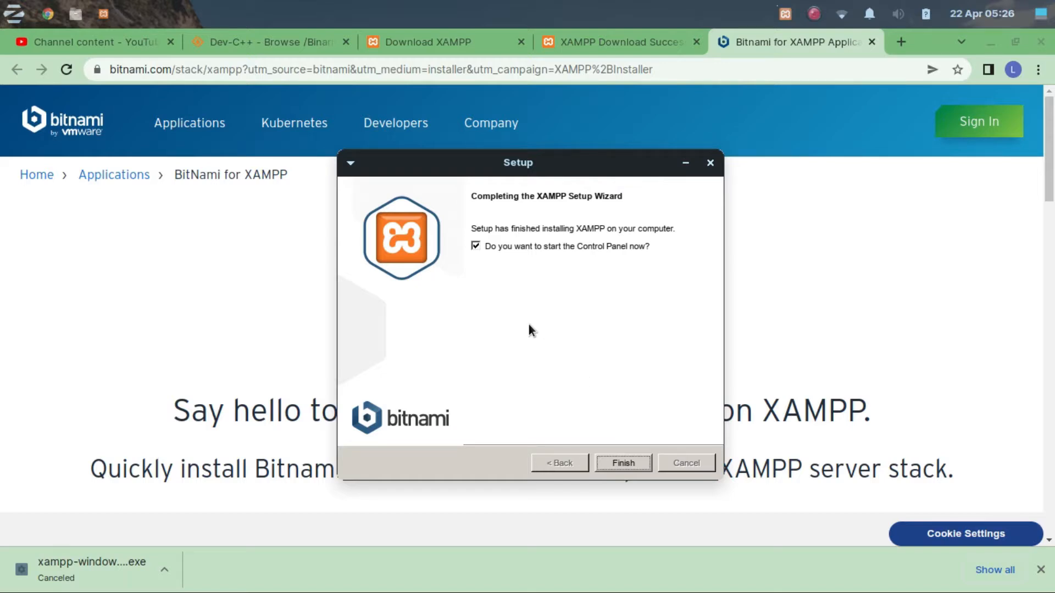
click(474, 244)
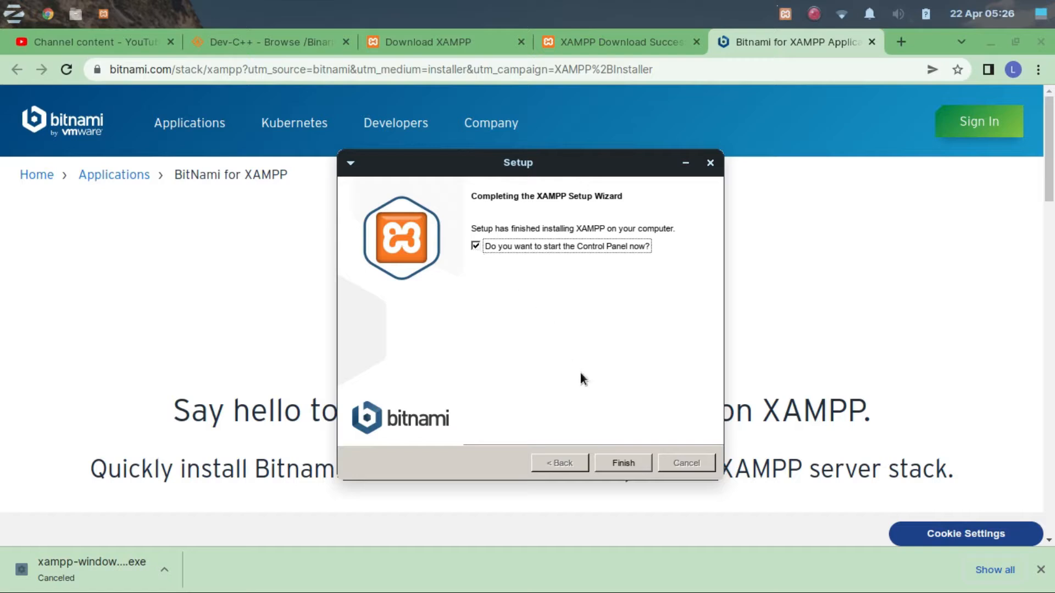
click(632, 463)
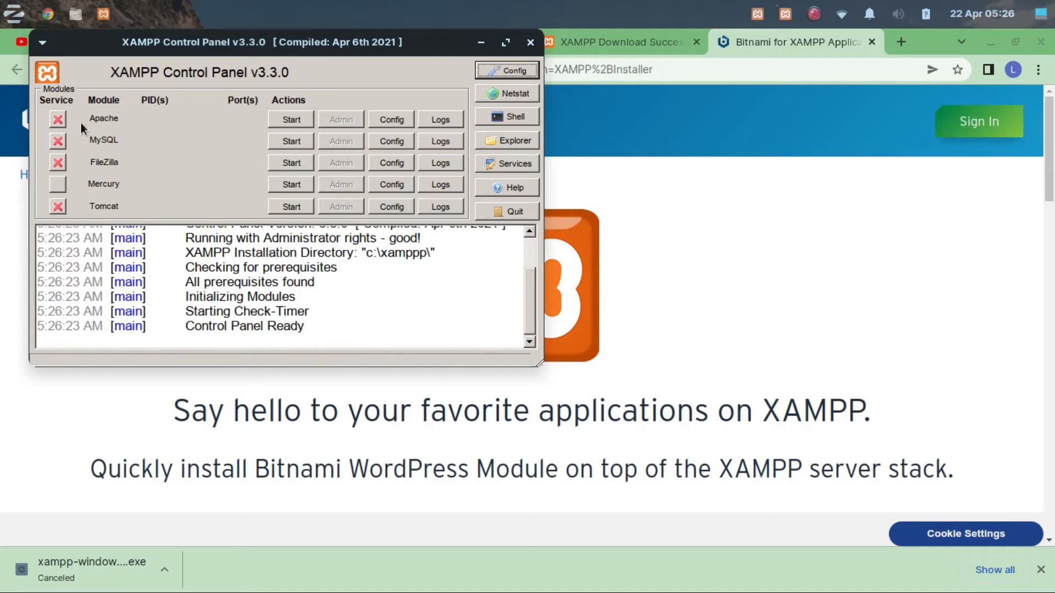
Try to start the Apache and MySQL modules in the XAMPP Control Panel.
click(291, 119)
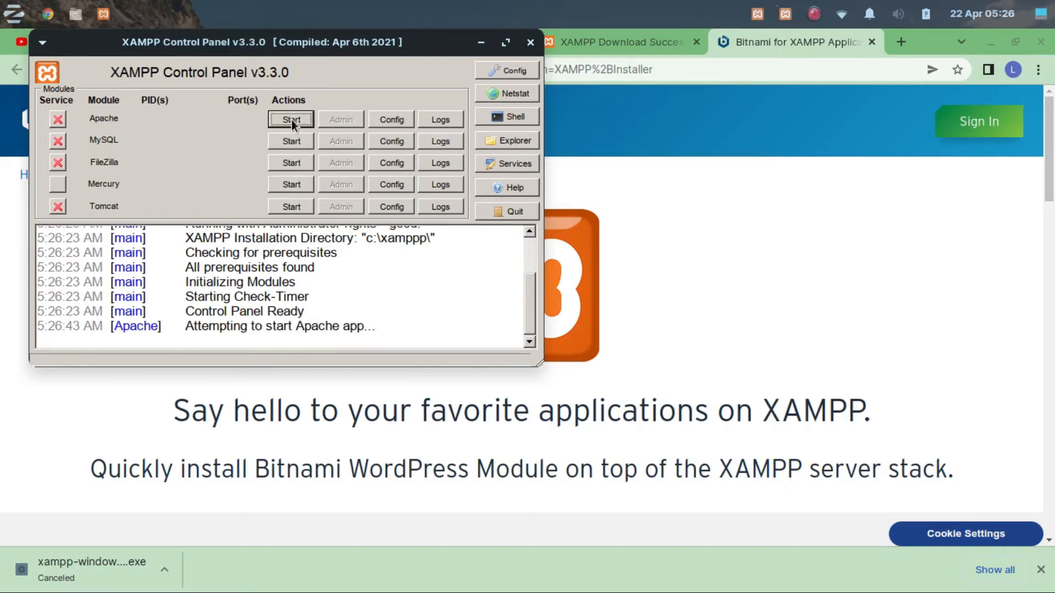
click(281, 141)
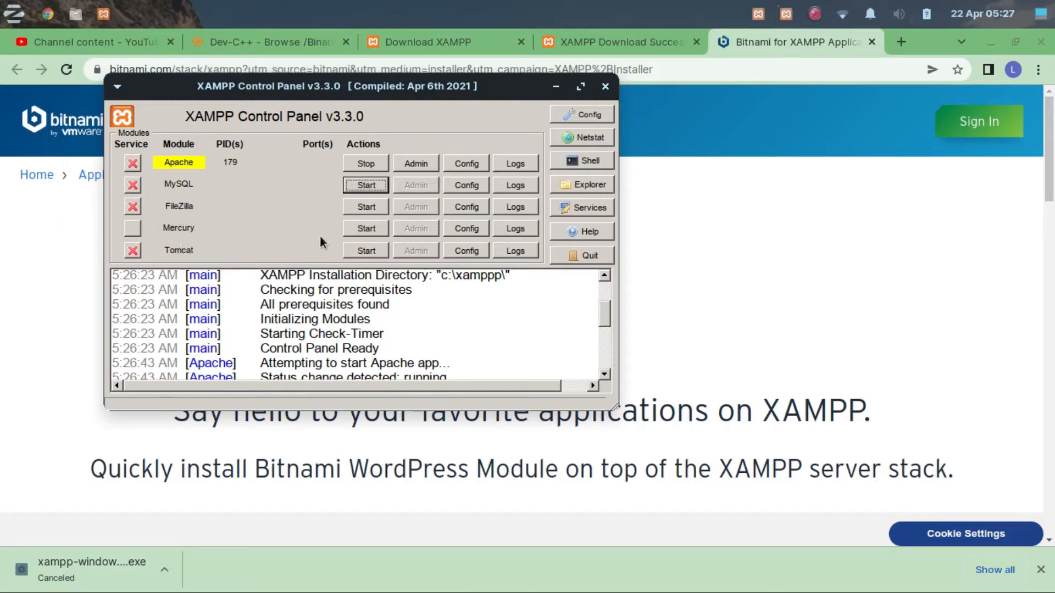
Search the installed applications for "xamp" to locate the XAMPP Control Panel launcher, and dismiss the search.
click(3, 6)
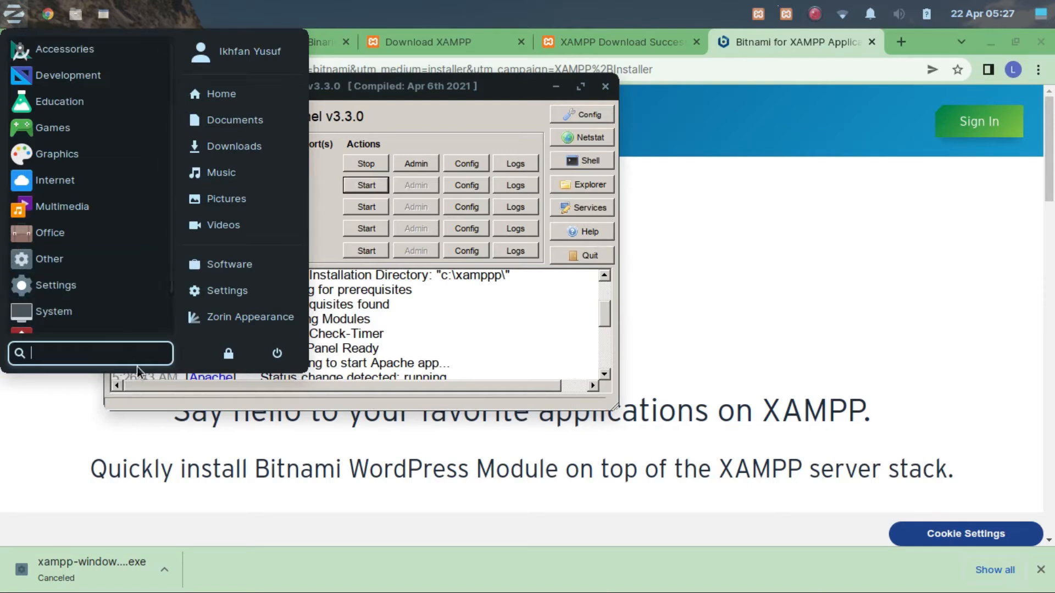
text(xamp)
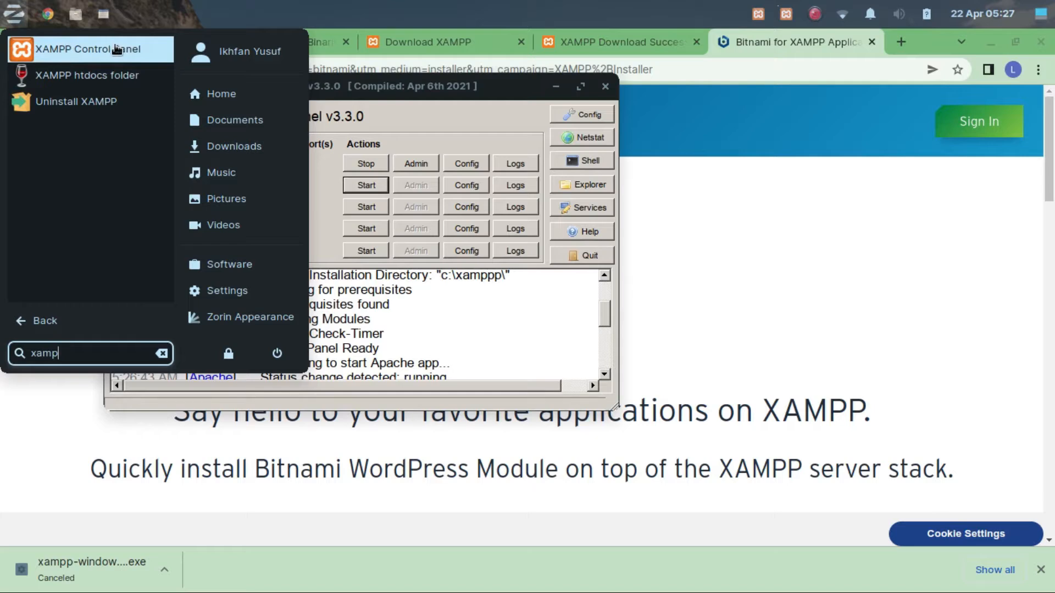
click(329, 180)
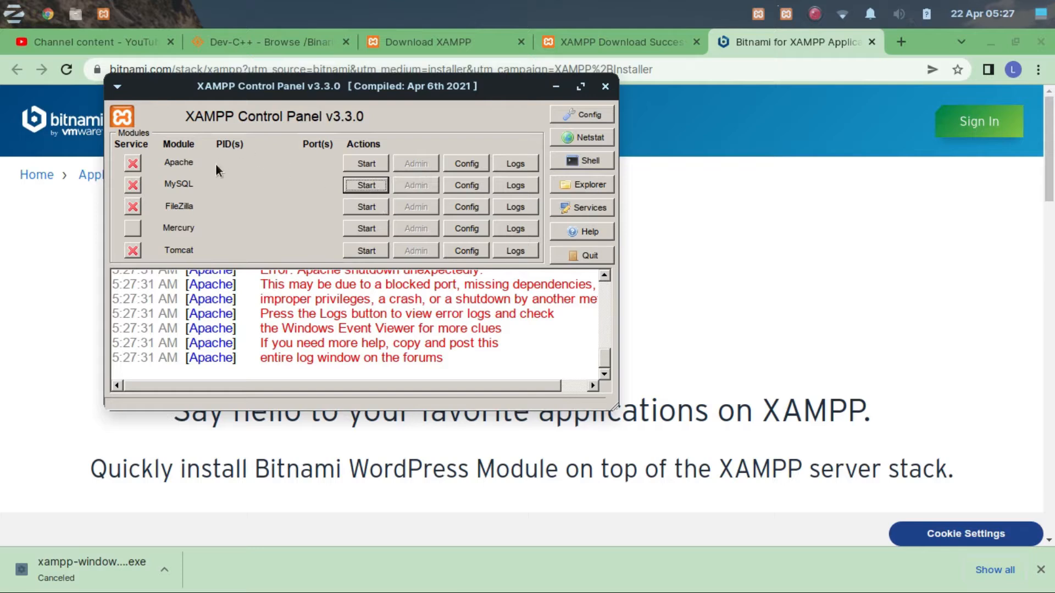
Start the Apache and MySQL modules again and close the XAMPP Control Panel window.
click(366, 164)
click(366, 185)
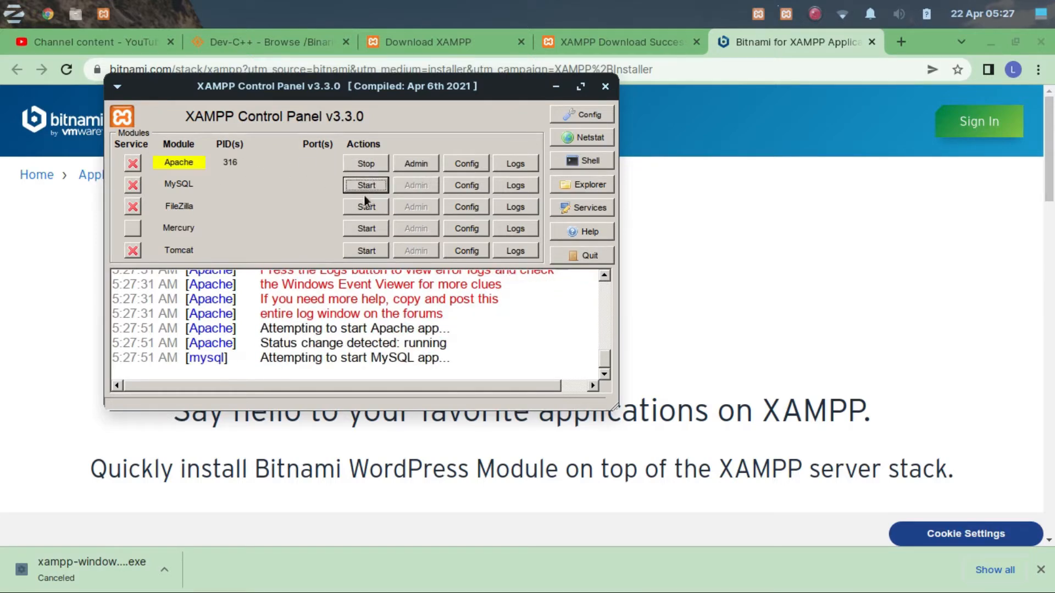
click(605, 87)
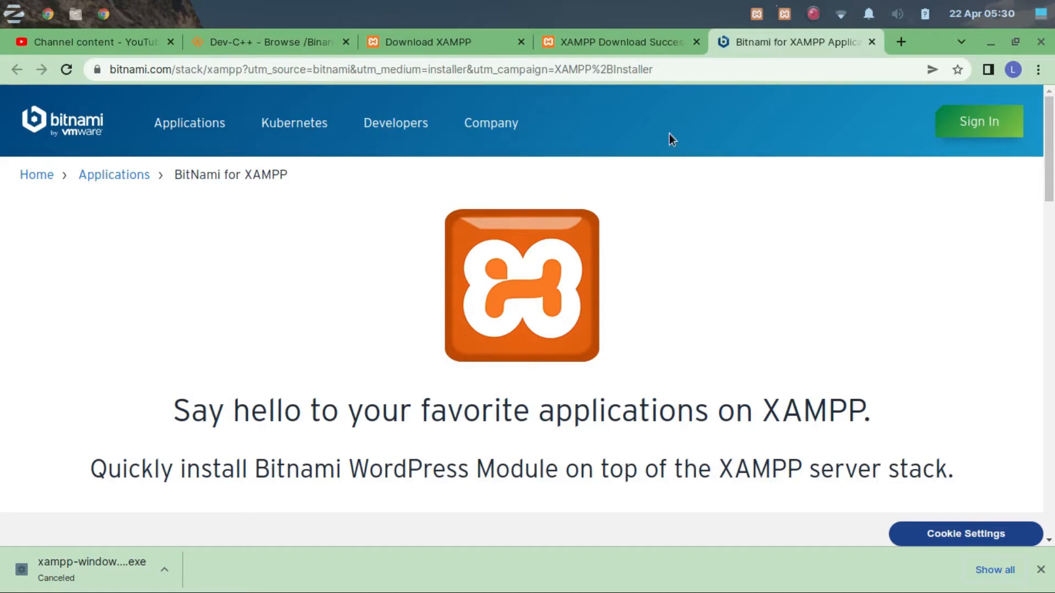
click(678, 76)
text(local)
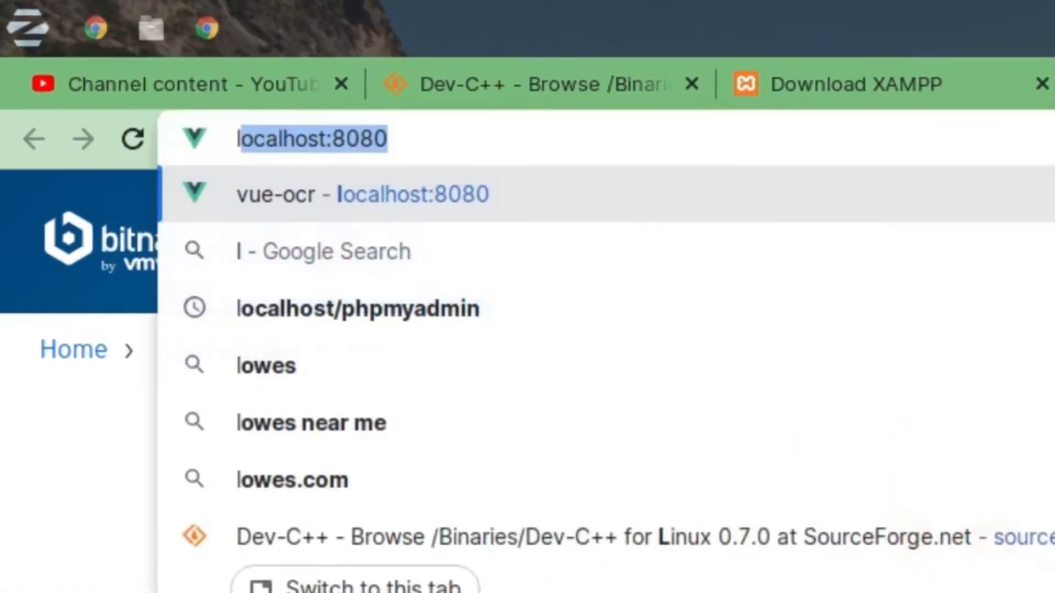
text(host)
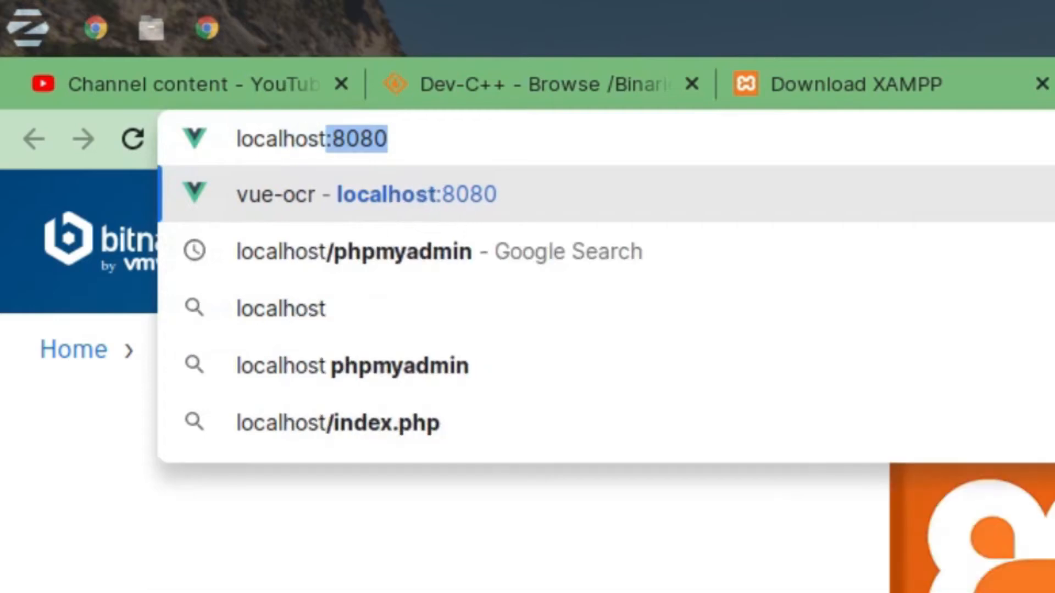
key(BackSpace)
key(Left)
key(Left)
key(Home)
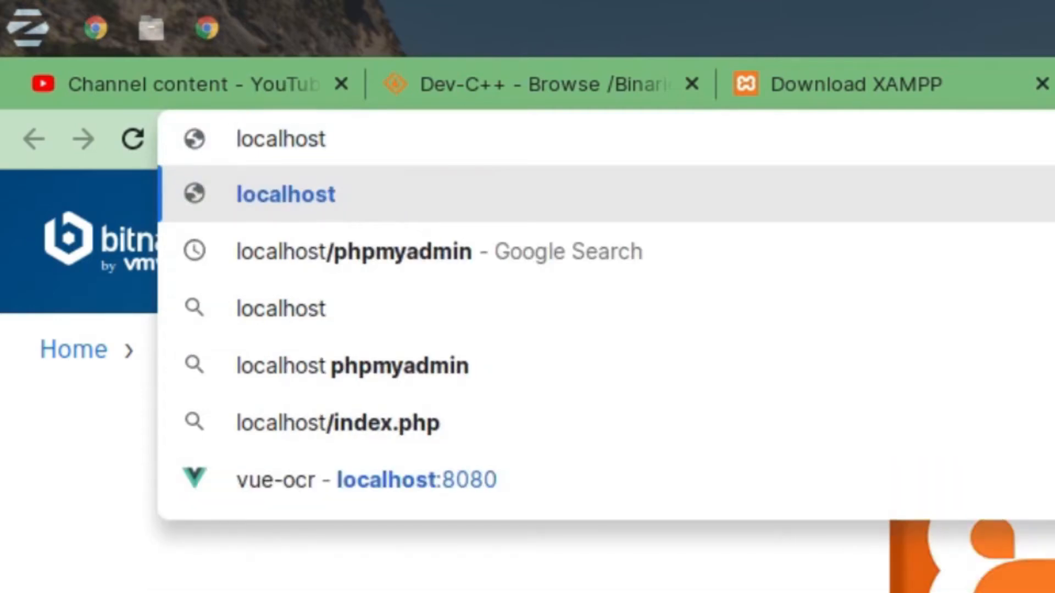
text(http)
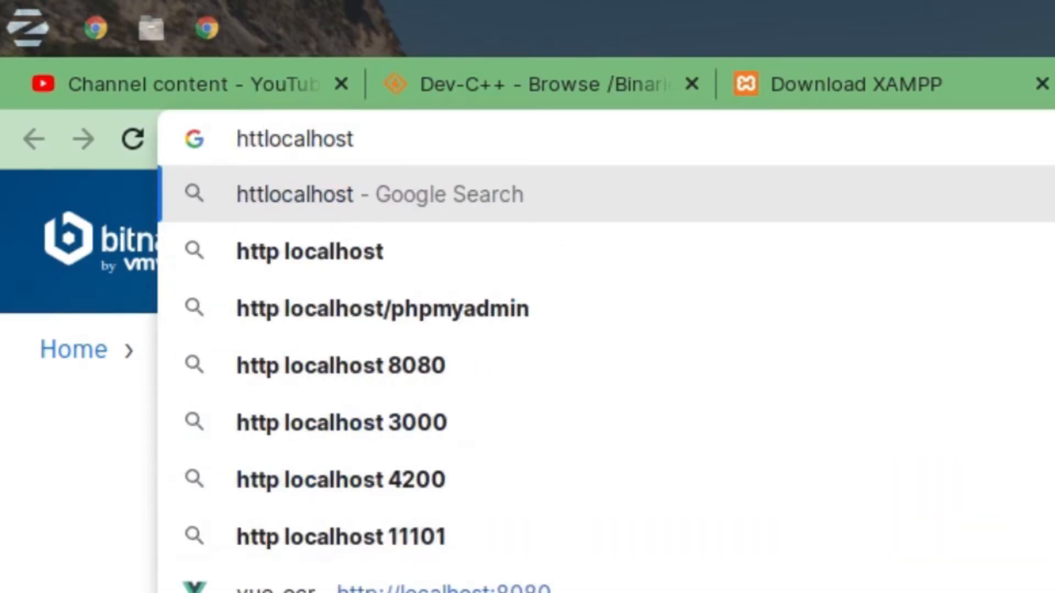
text(://)
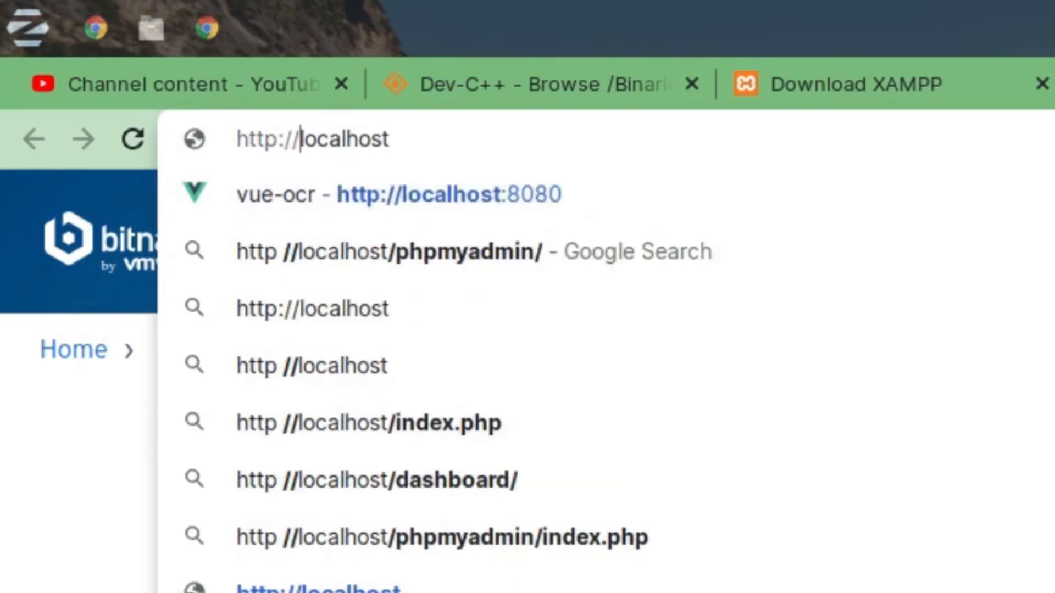
key(Return)
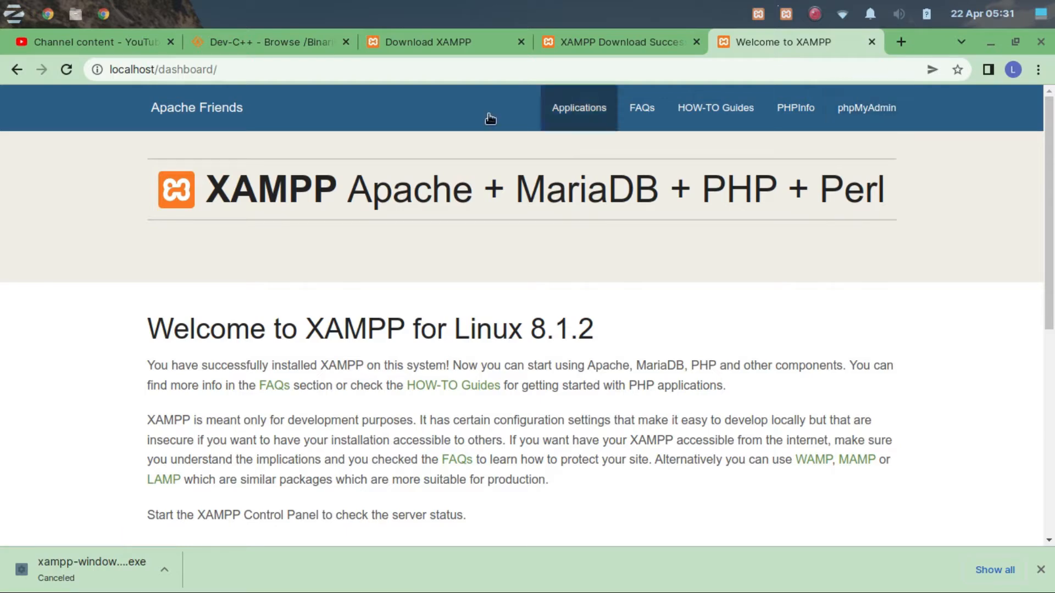
Open localhost/phpmyadmin in the current browser tab in place of the XAMPP dashboard.
double_click(186, 72)
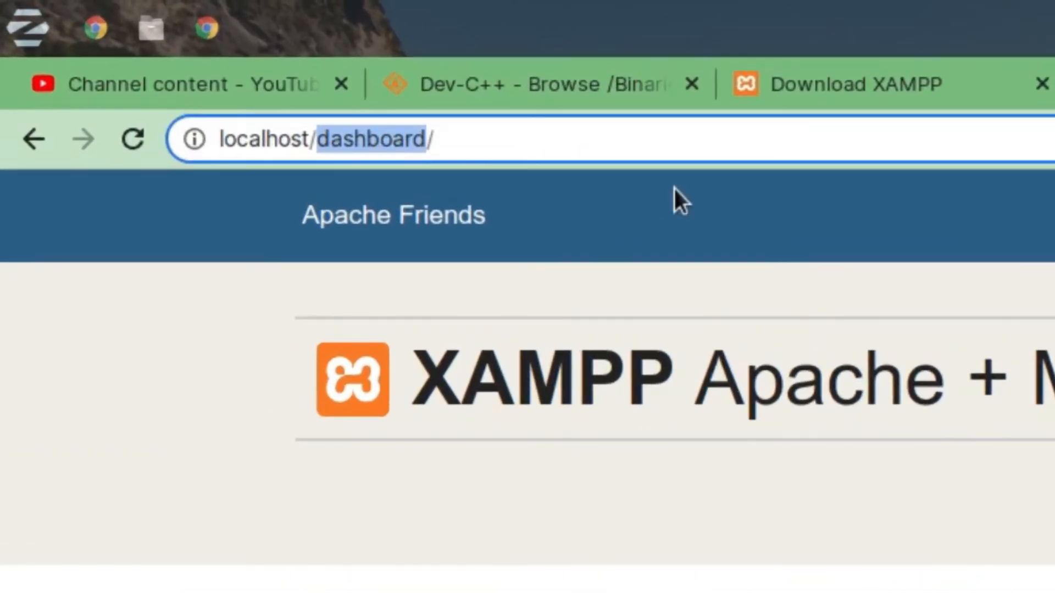
key(BackSpace)
text(phpm)
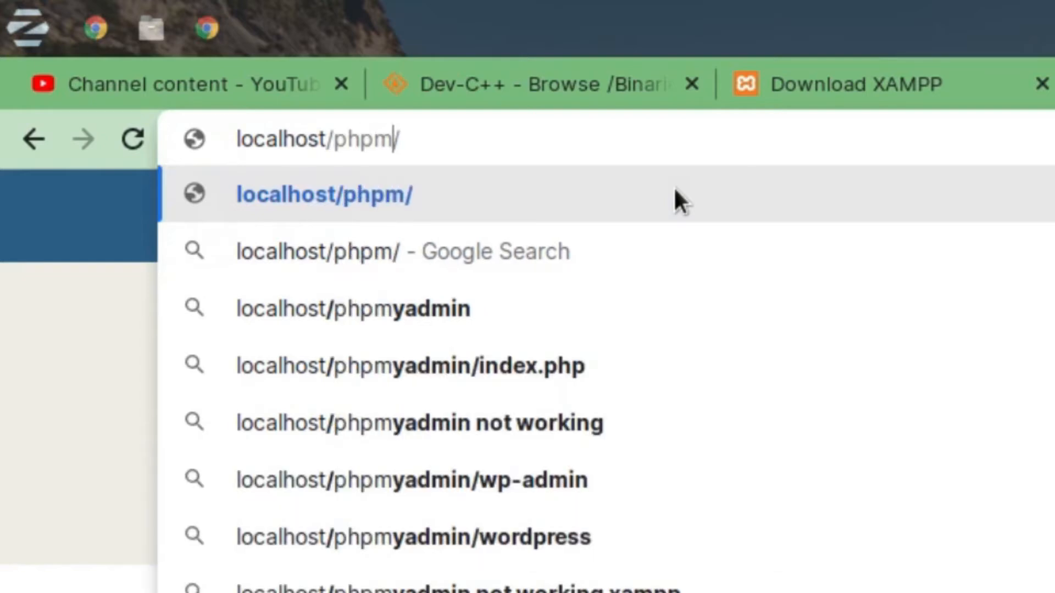
text(yadmin)
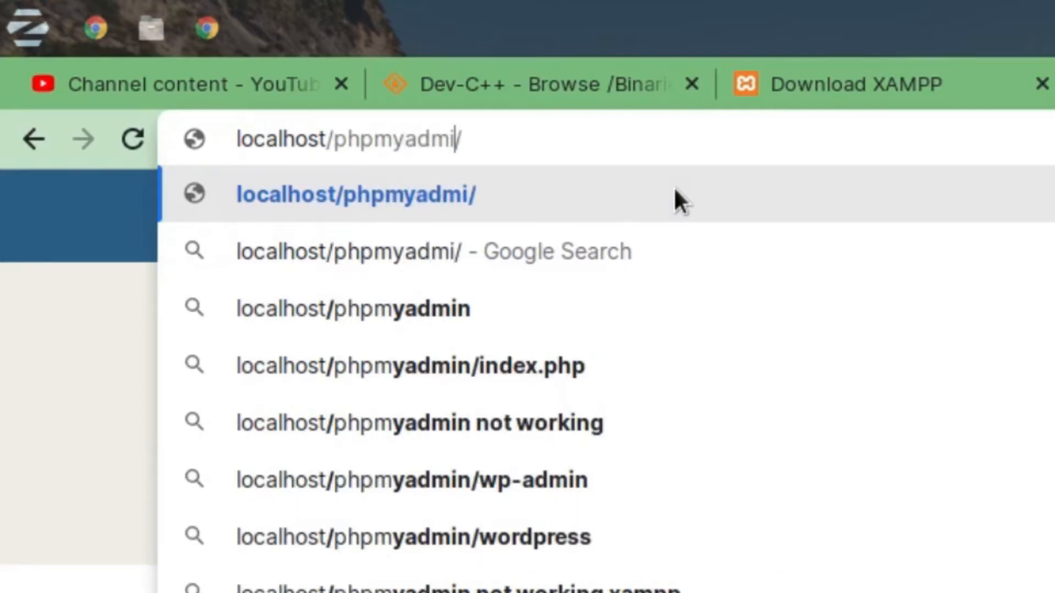
key(End)
key(Return)
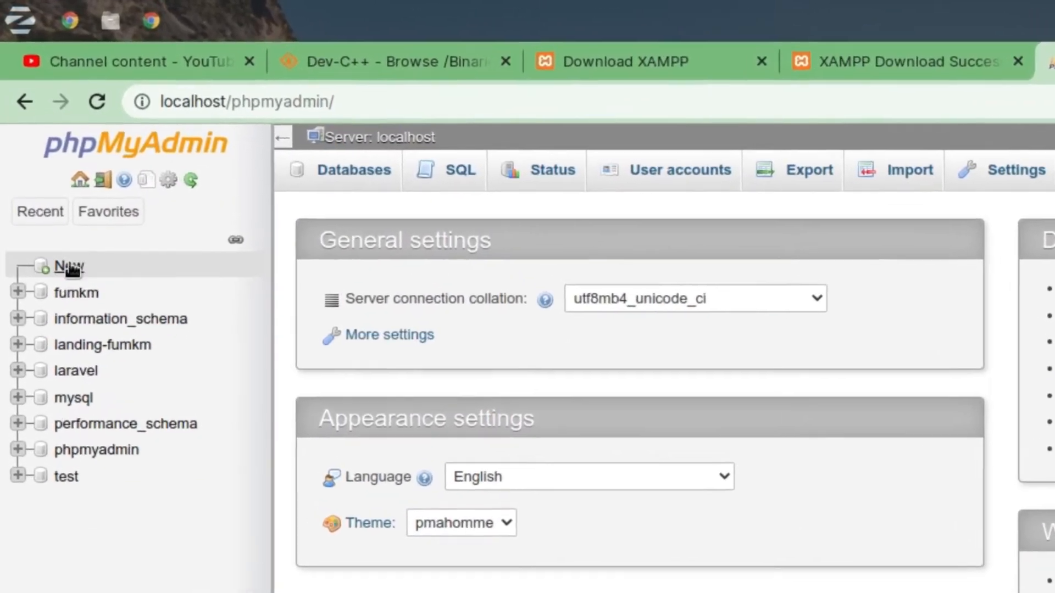
Create a new database named "mahasiswa" with the utf8mb4_general_ci collation.
click(71, 268)
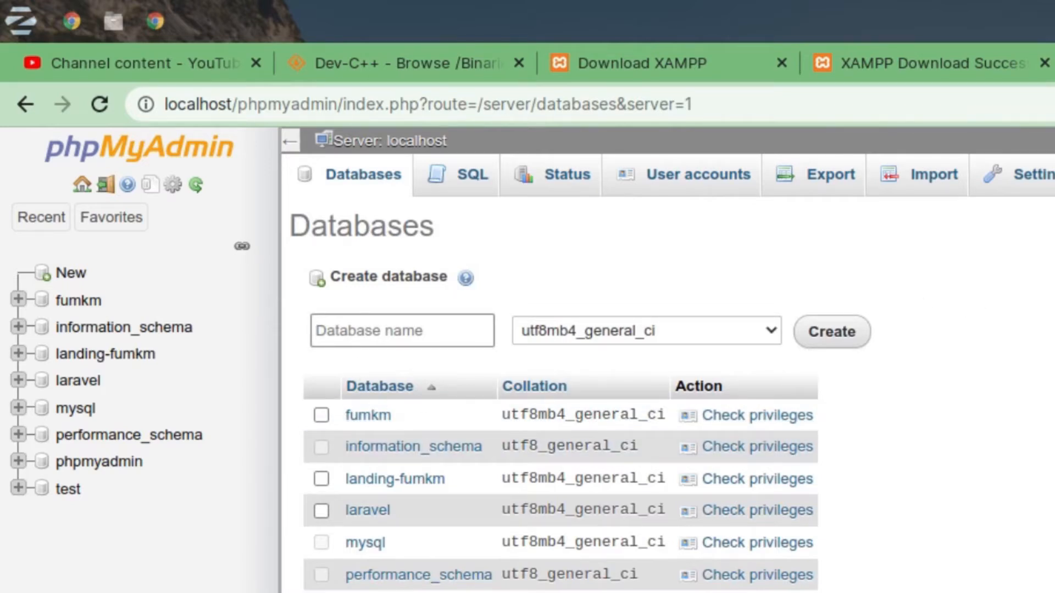
text(mah)
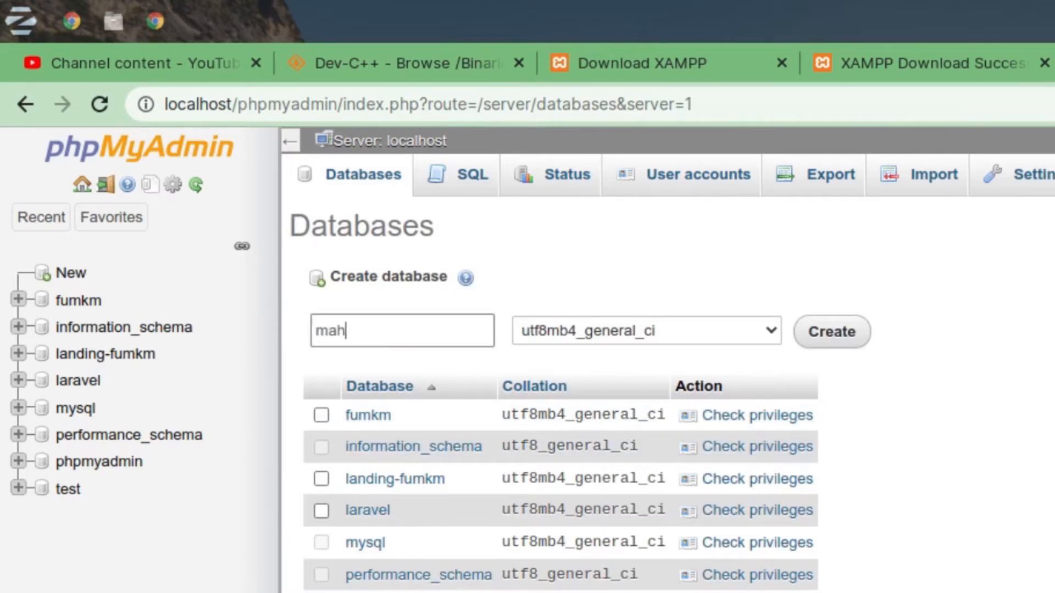
text(asiswa)
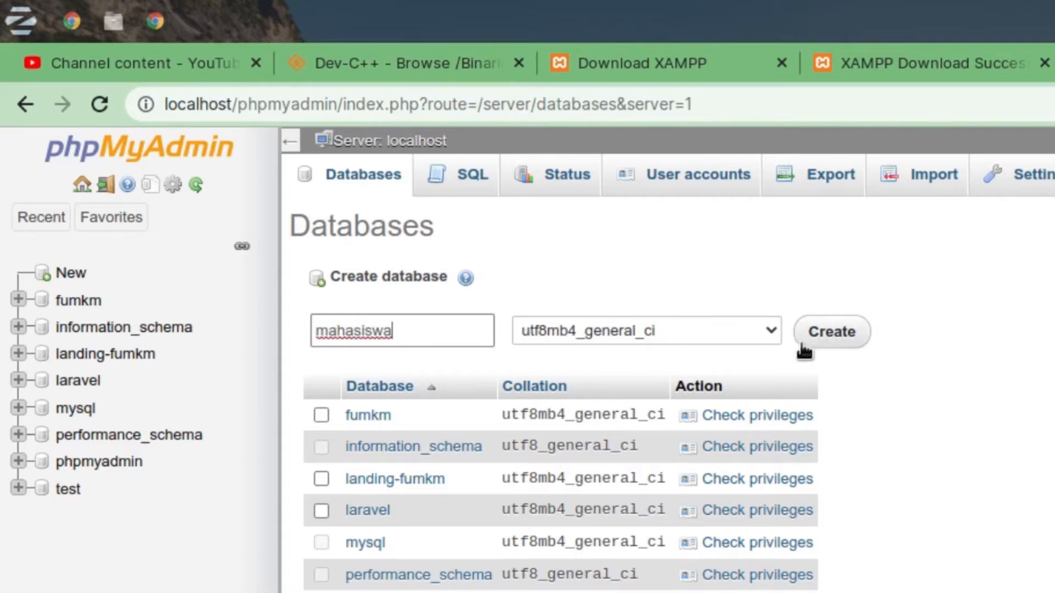
click(833, 340)
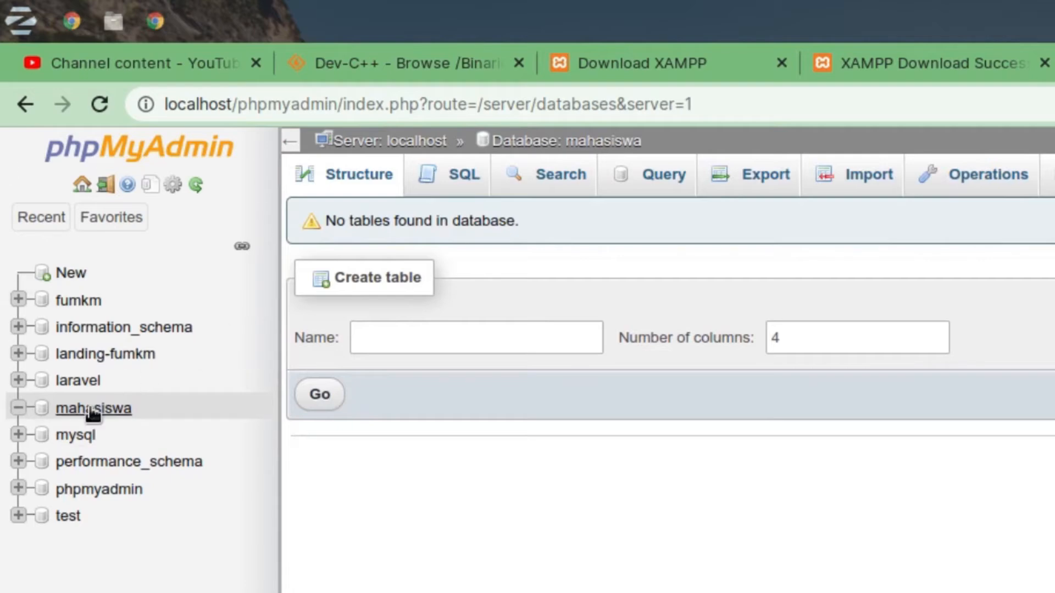
Create a table named "mahasiswa" with 3 columns in the mahasiswa database.
click(91, 415)
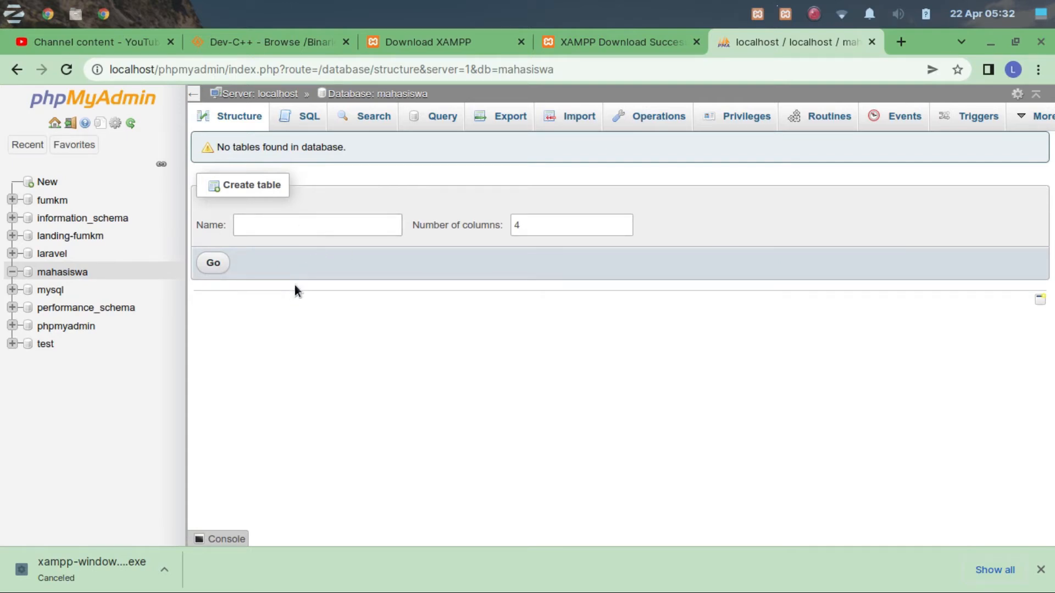
click(273, 235)
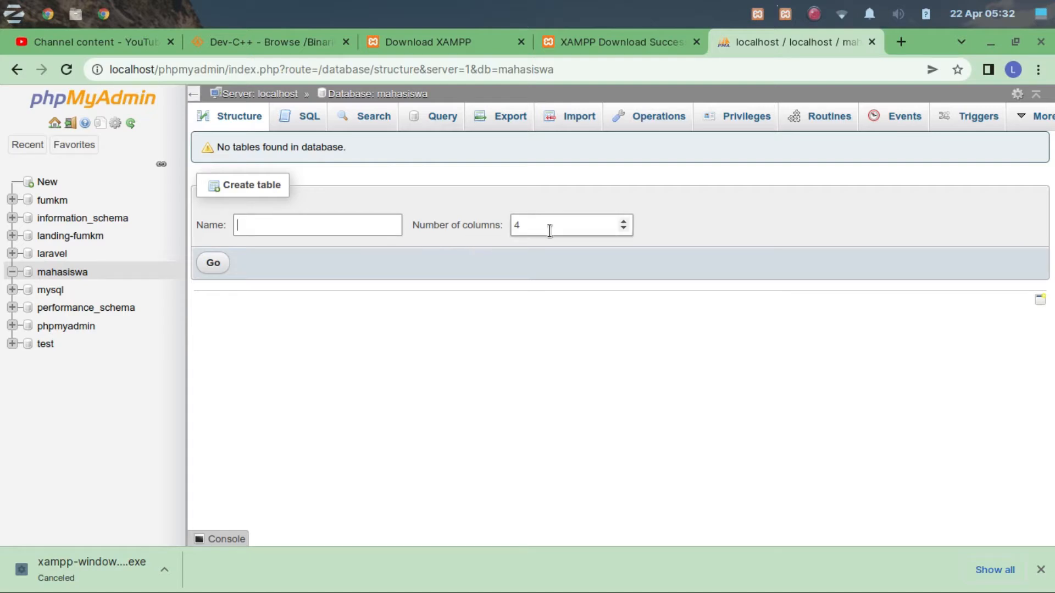
click(623, 229)
click(344, 225)
text(mahasiswa)
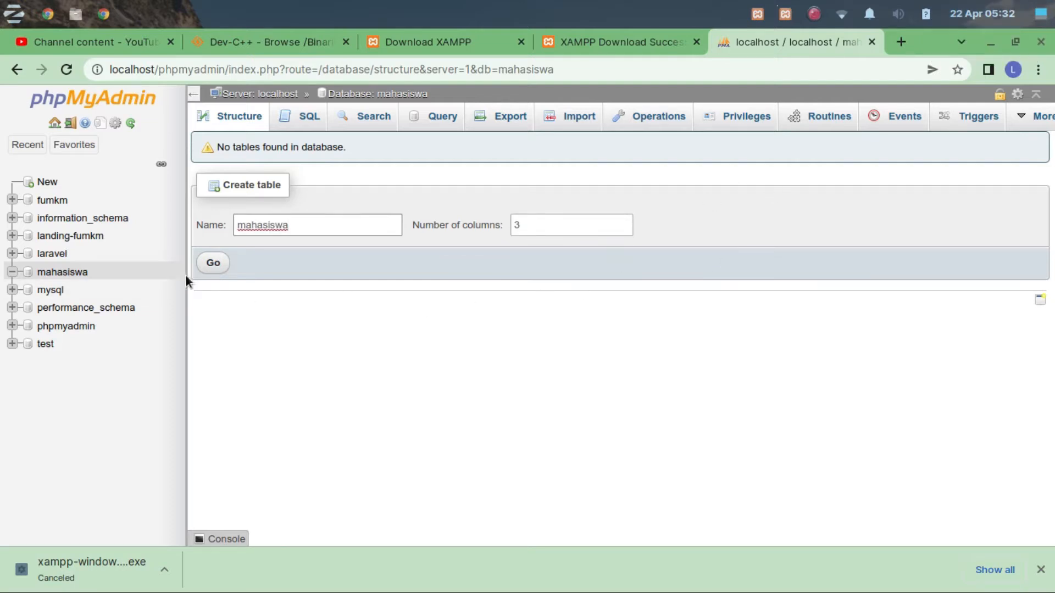
click(214, 263)
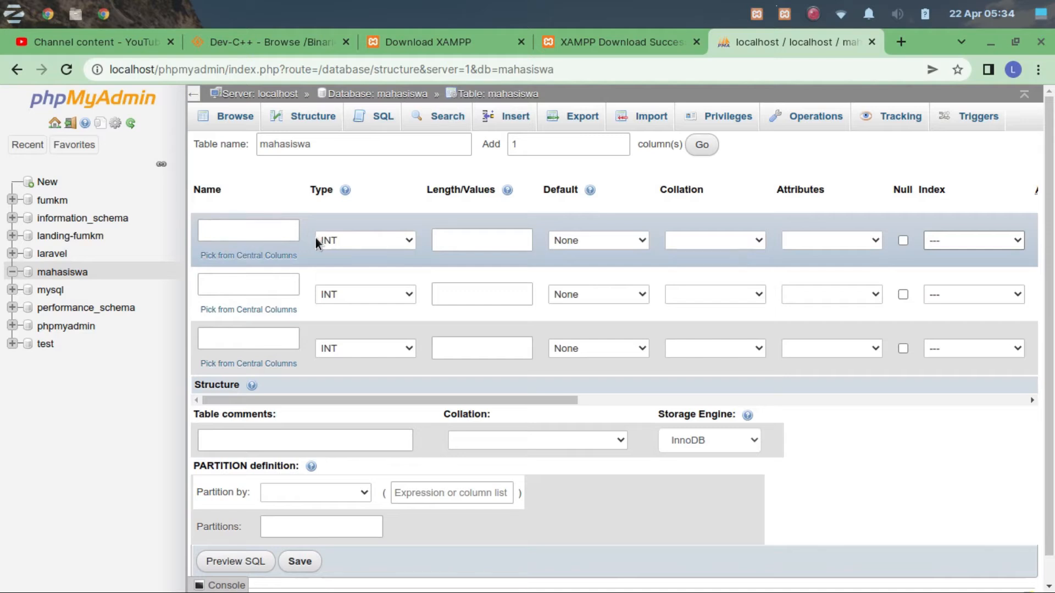
click(231, 231)
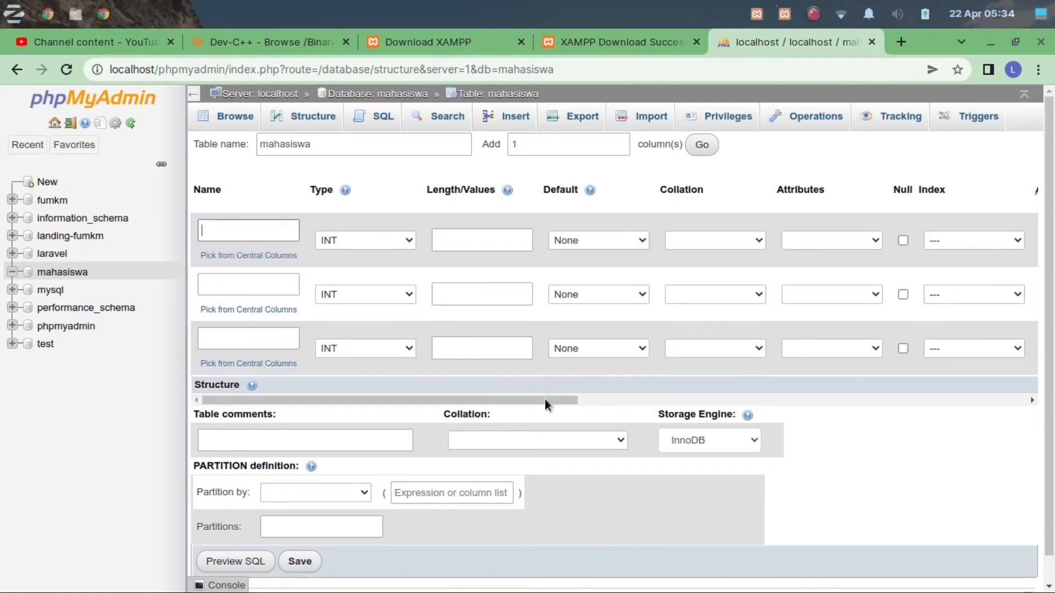
drag(544, 400, 653, 417)
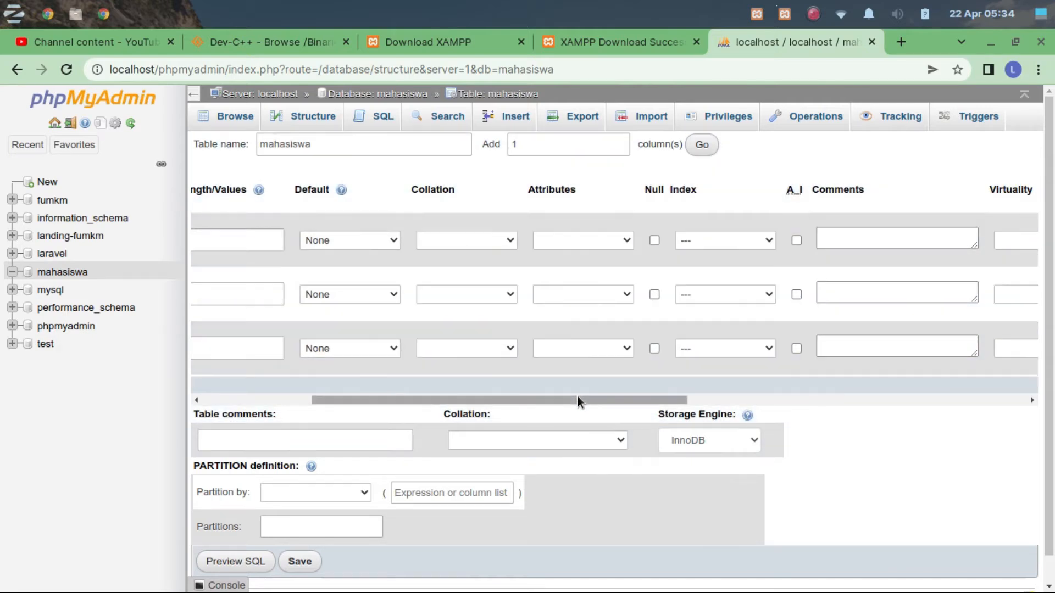
drag(578, 399, 607, 399)
click(655, 242)
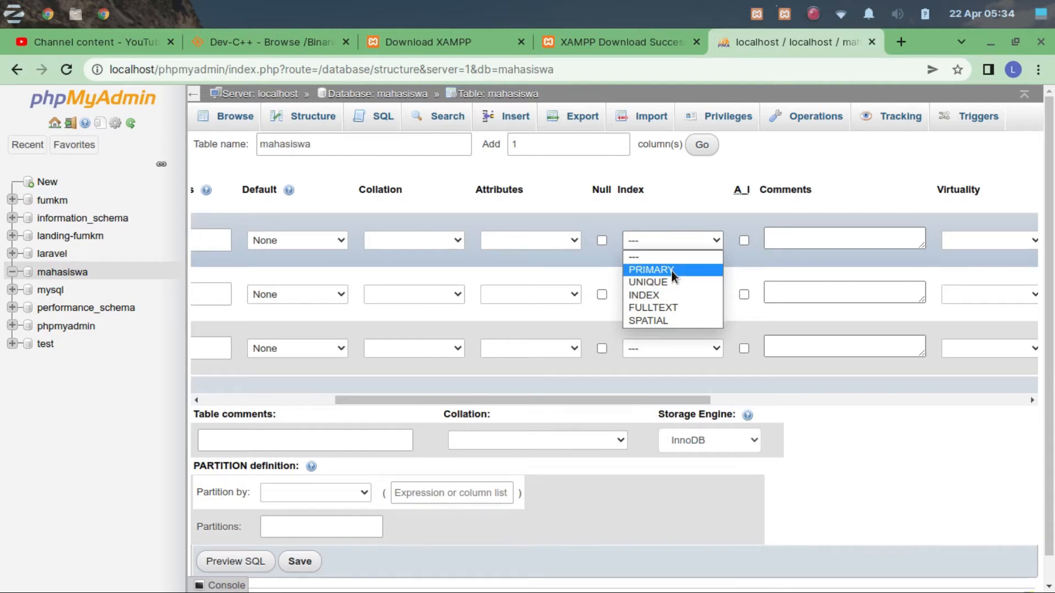
click(671, 243)
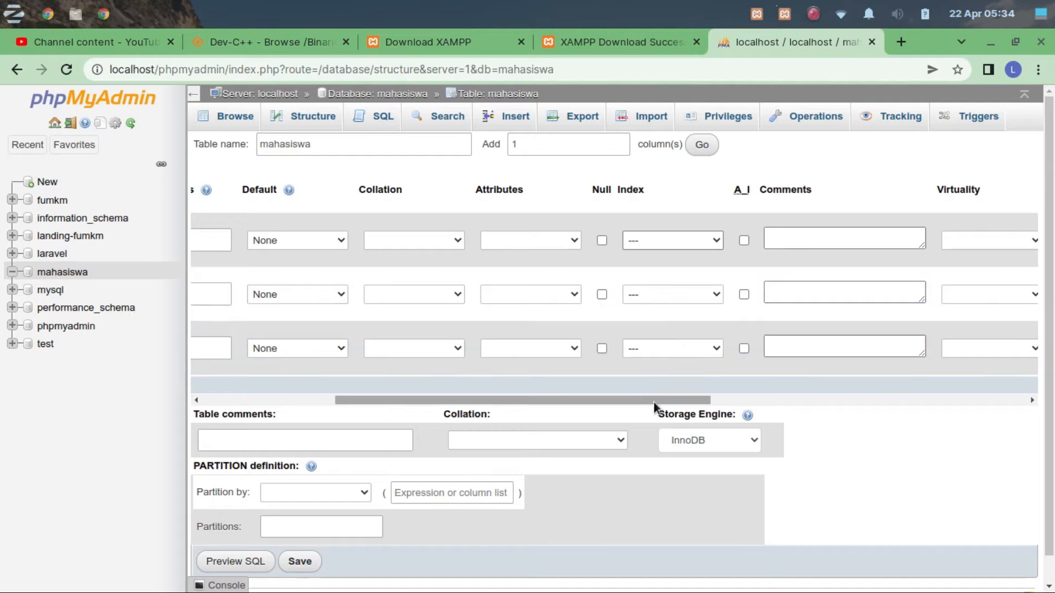
drag(654, 402, 457, 370)
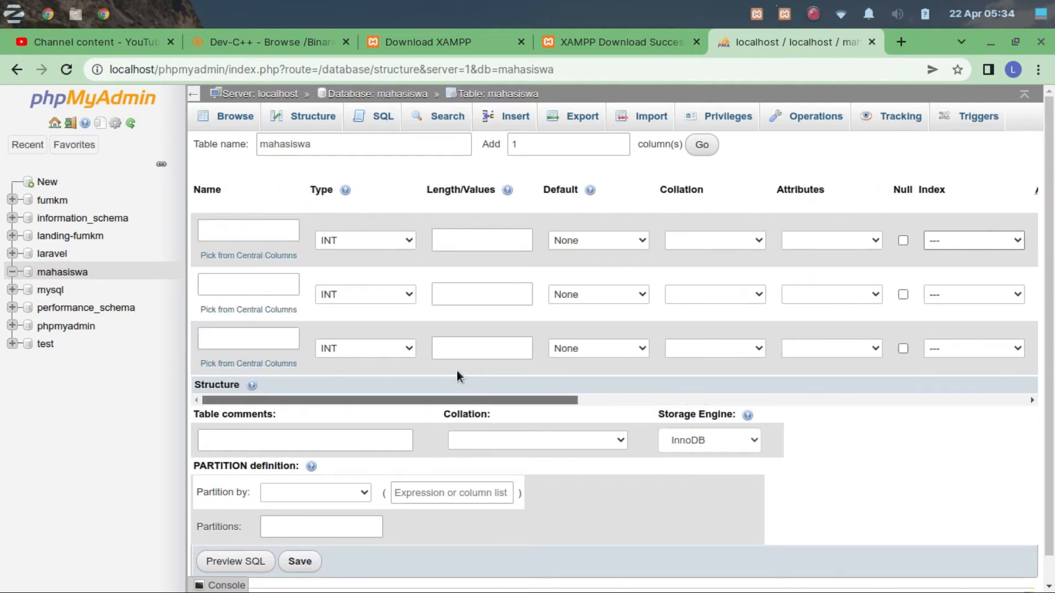
Define the table's first column as NIM with type VARCHAR and length 11.
click(252, 230)
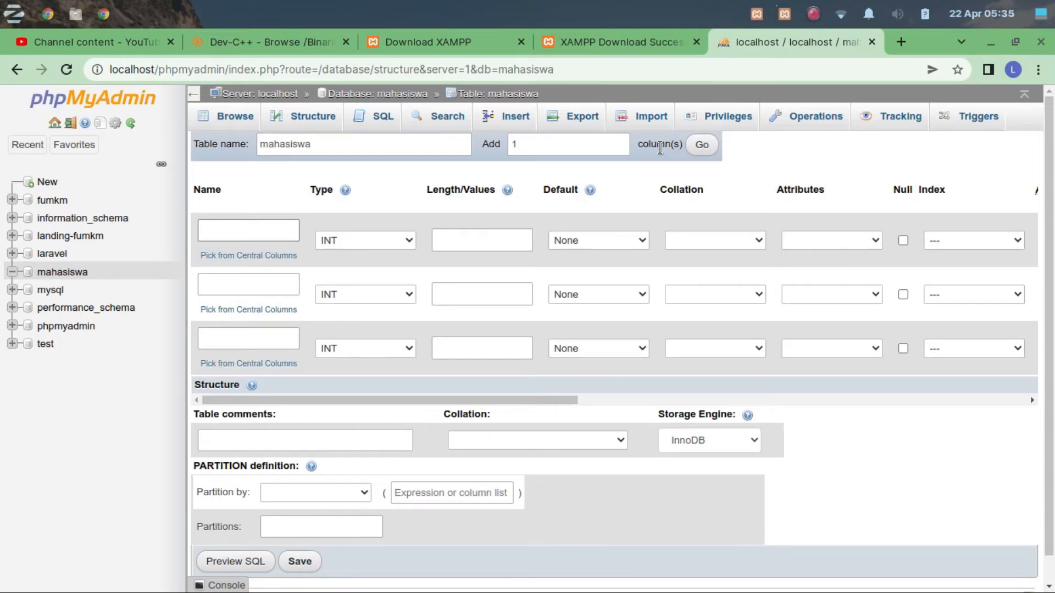
text(NO)
text(IM)
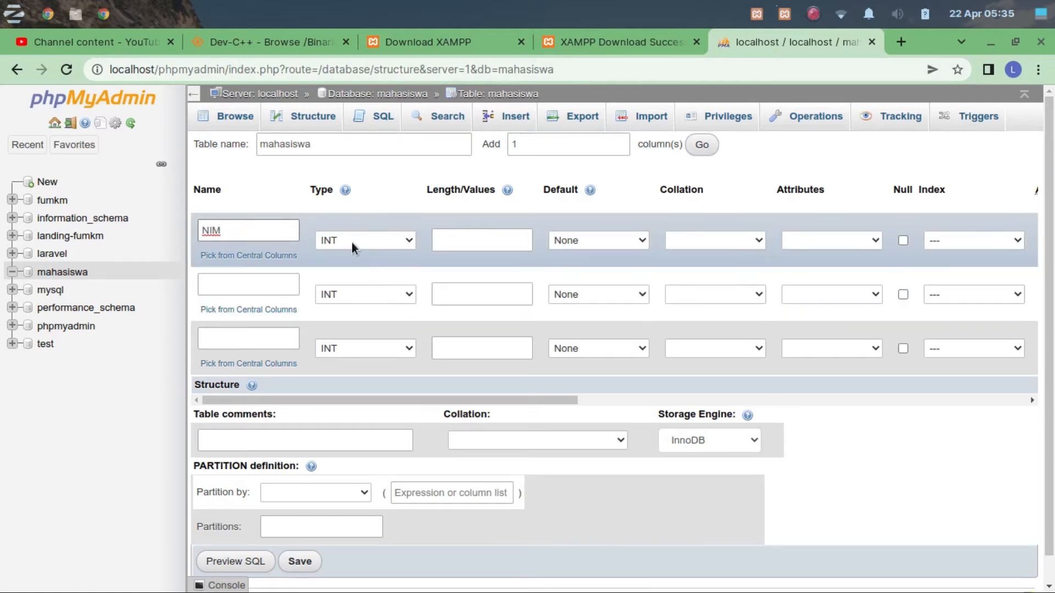
click(352, 242)
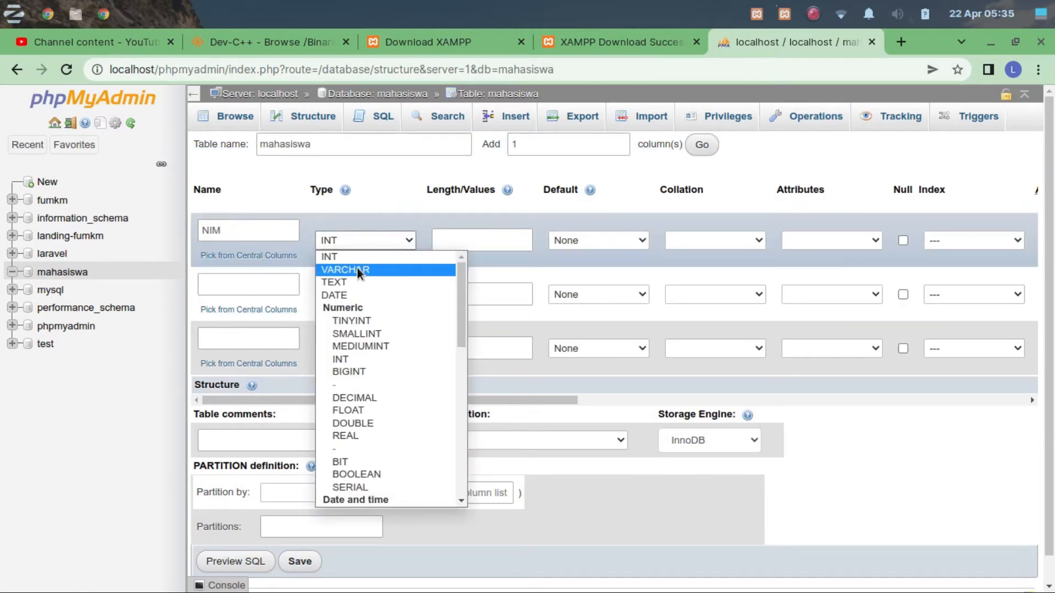
click(358, 269)
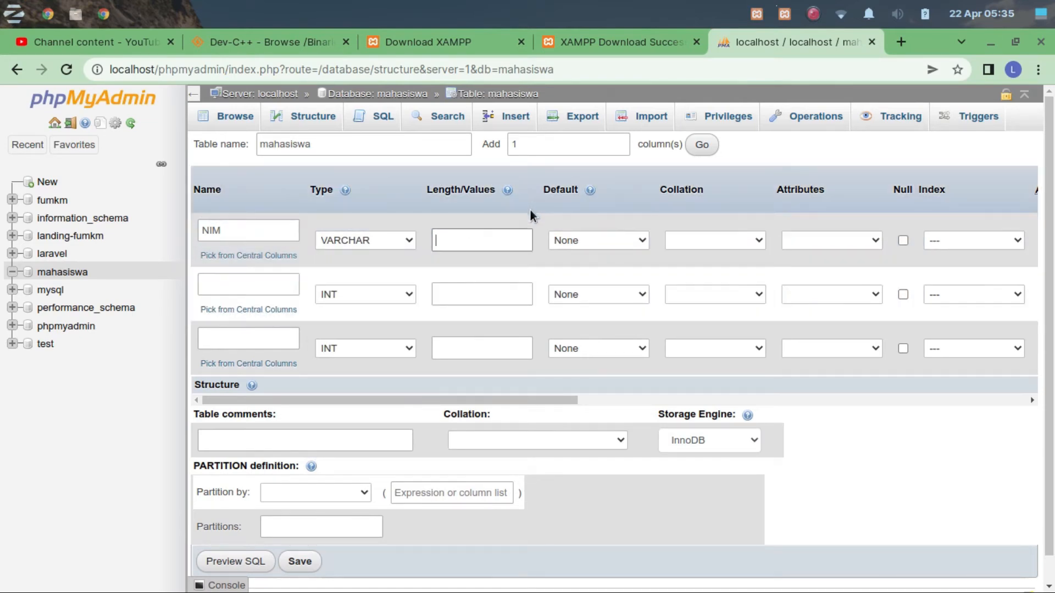
text(11)
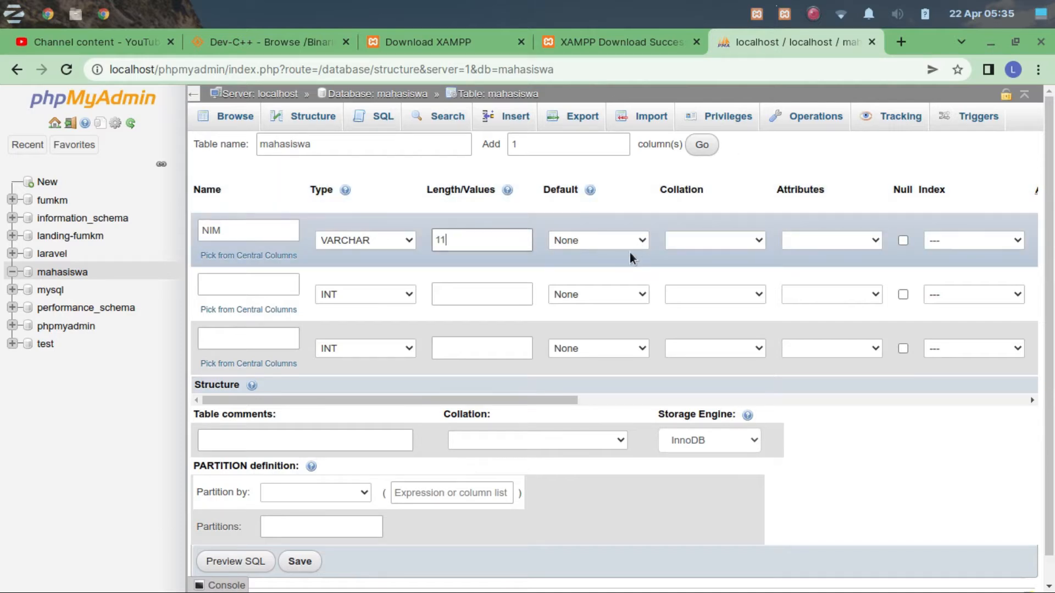
Define the second column as Nama with type VARCHAR and length 20.
click(226, 286)
text(Nama)
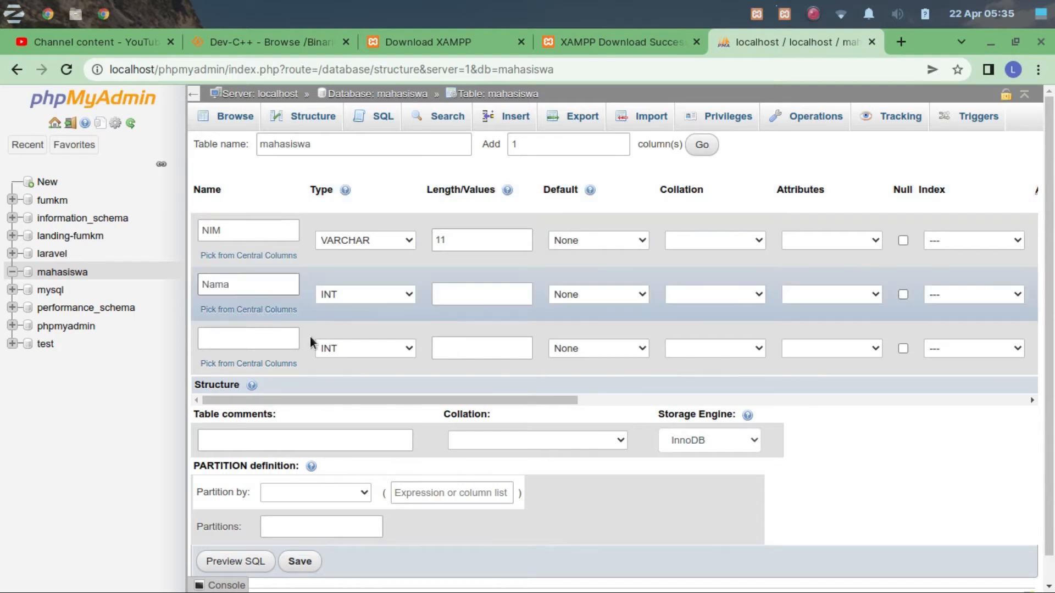
click(349, 291)
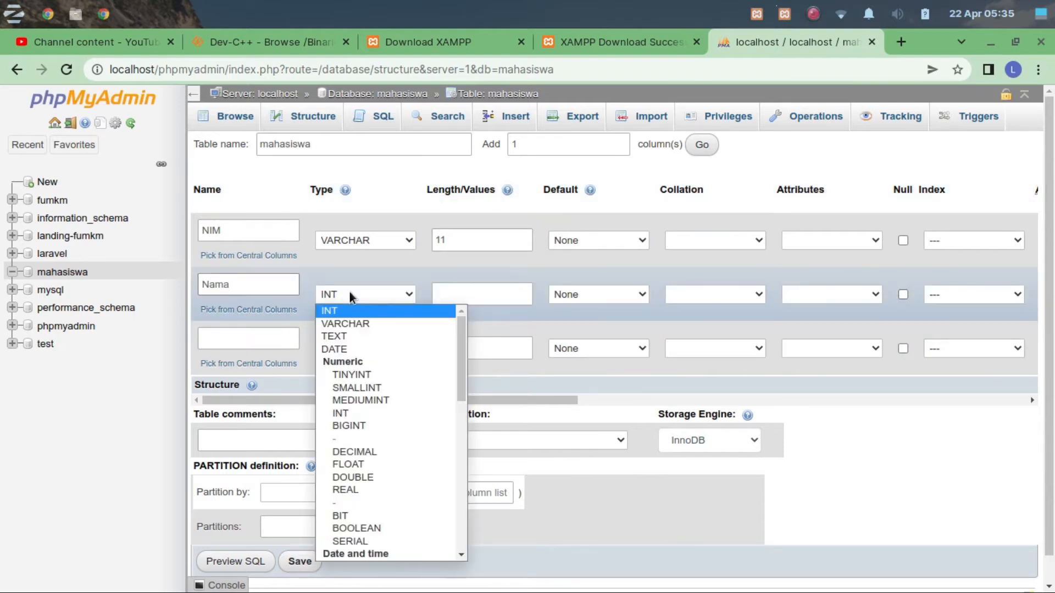
click(353, 323)
click(448, 294)
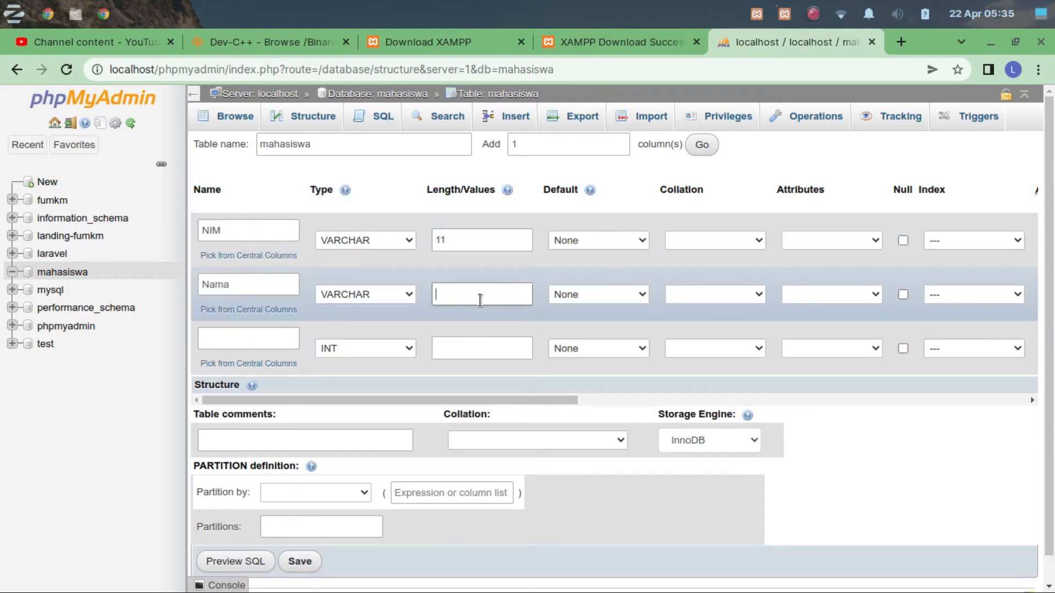
text(20)
Define the third column as Alamat with type TEXT, leaving its length empty.
click(268, 337)
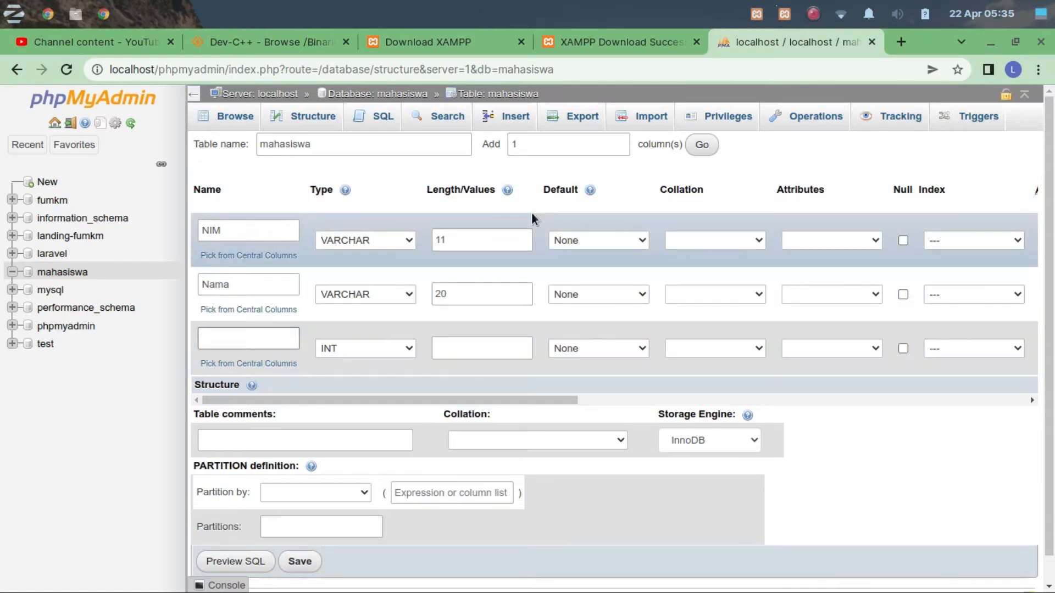
text(Alamat)
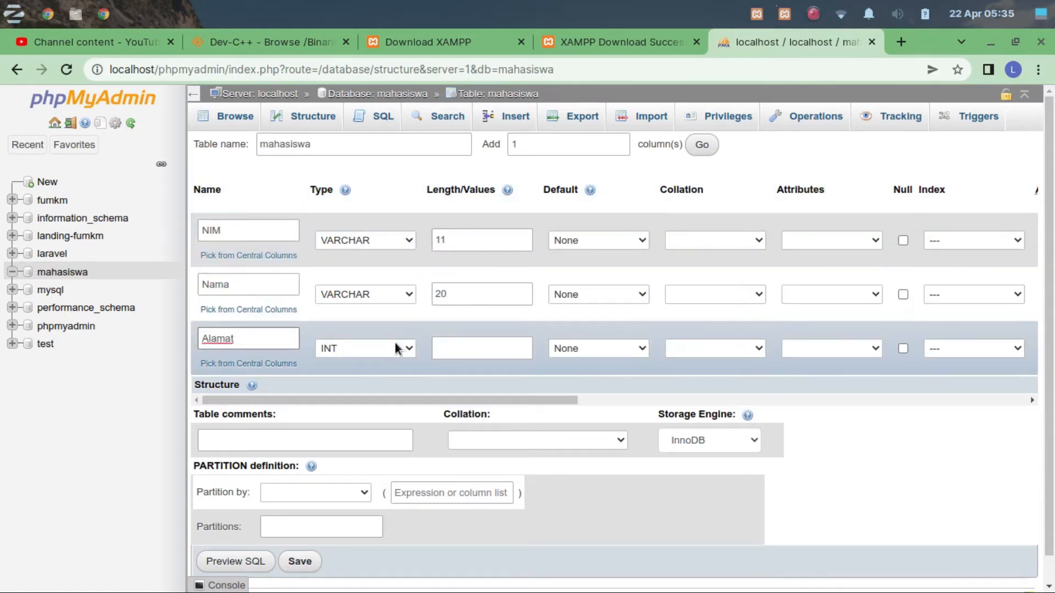
click(396, 357)
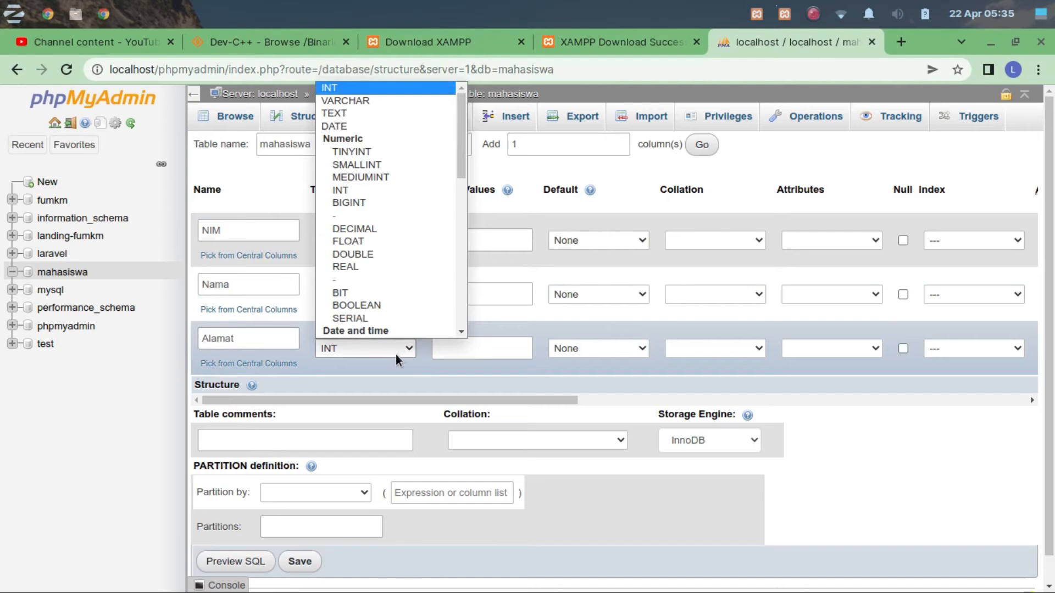
click(341, 114)
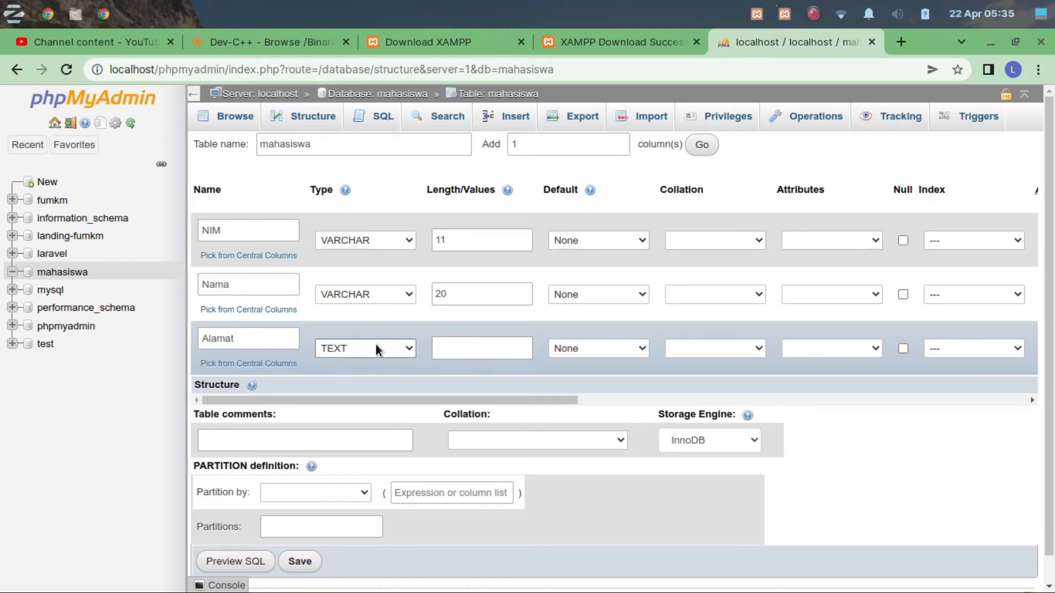
click(460, 354)
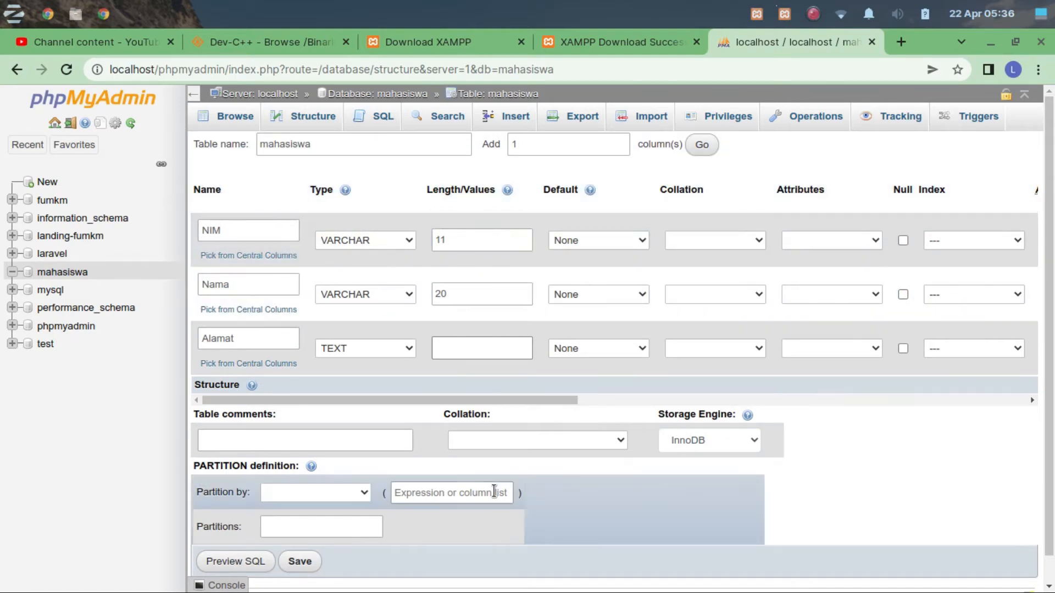
Set the NIM column's index to PRIMARY, leaving the index size empty.
drag(468, 402, 595, 423)
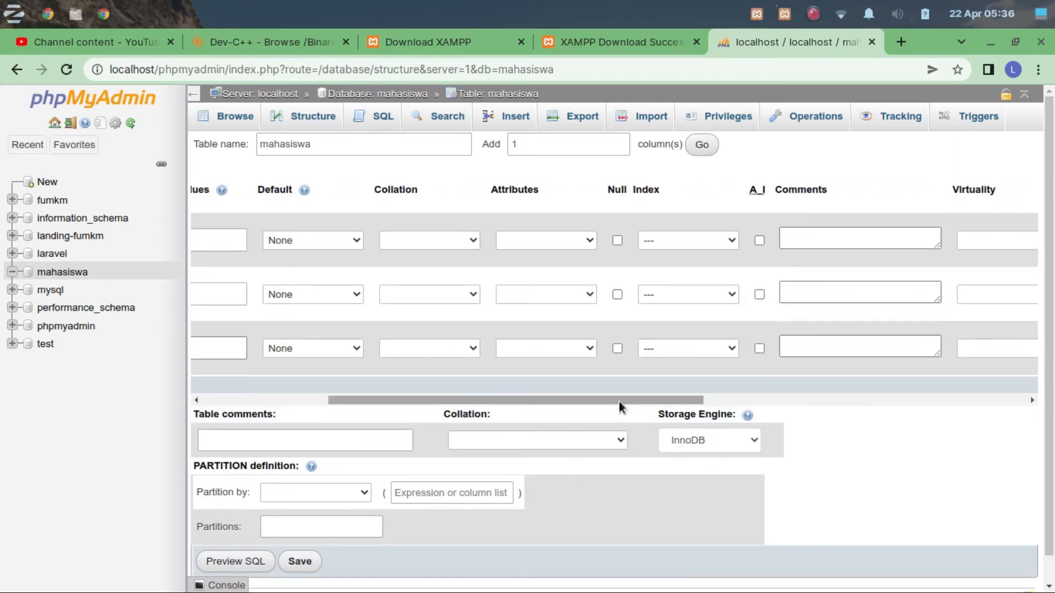
drag(618, 401, 370, 407)
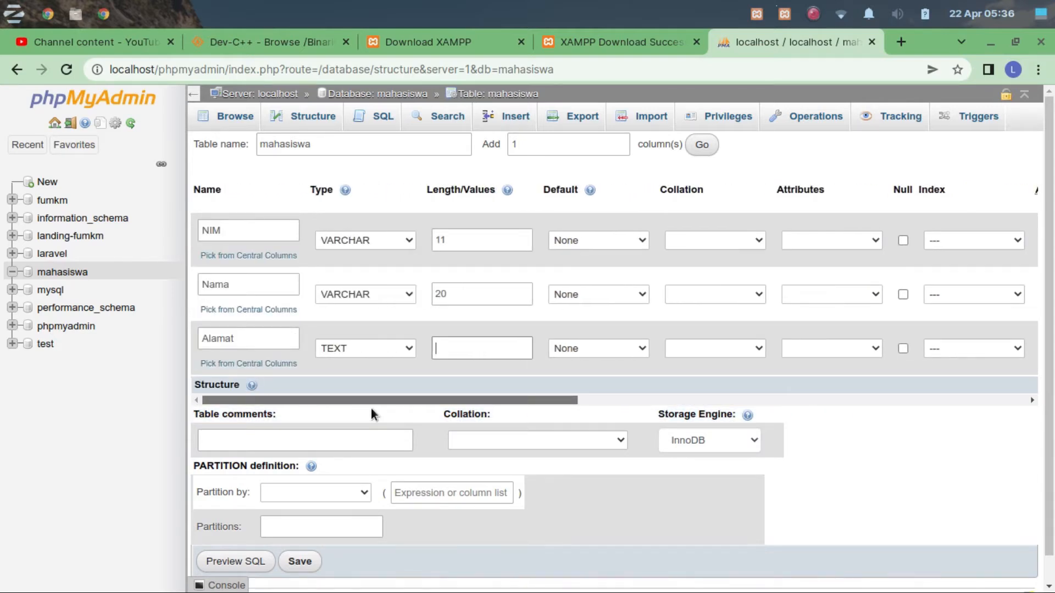
mouse_move(375, 405)
mouse_down()
mouse_move(608, 398)
mouse_move(367, 392)
mouse_up()
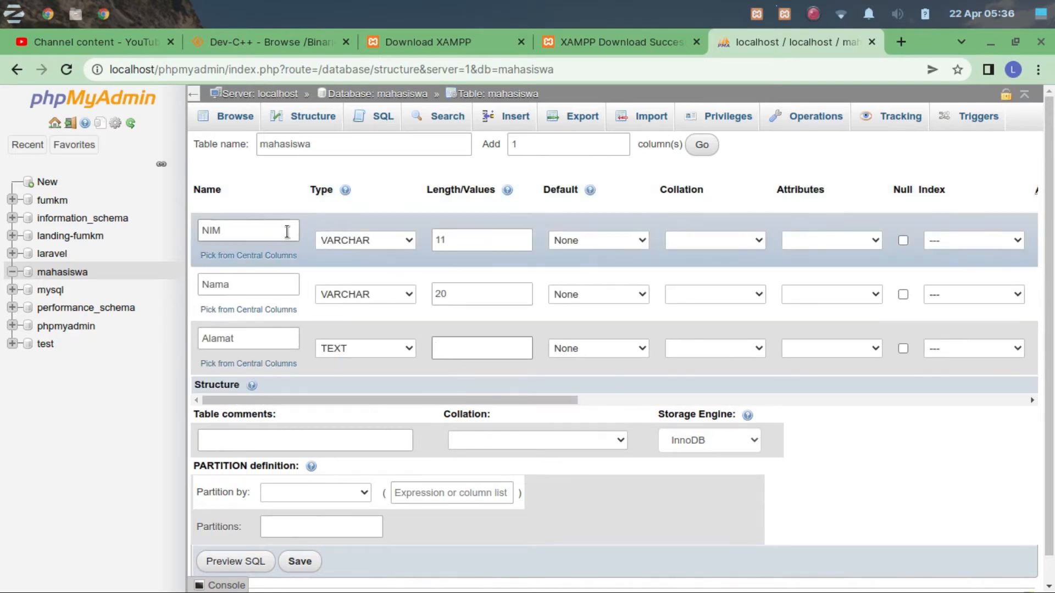
drag(405, 399, 606, 371)
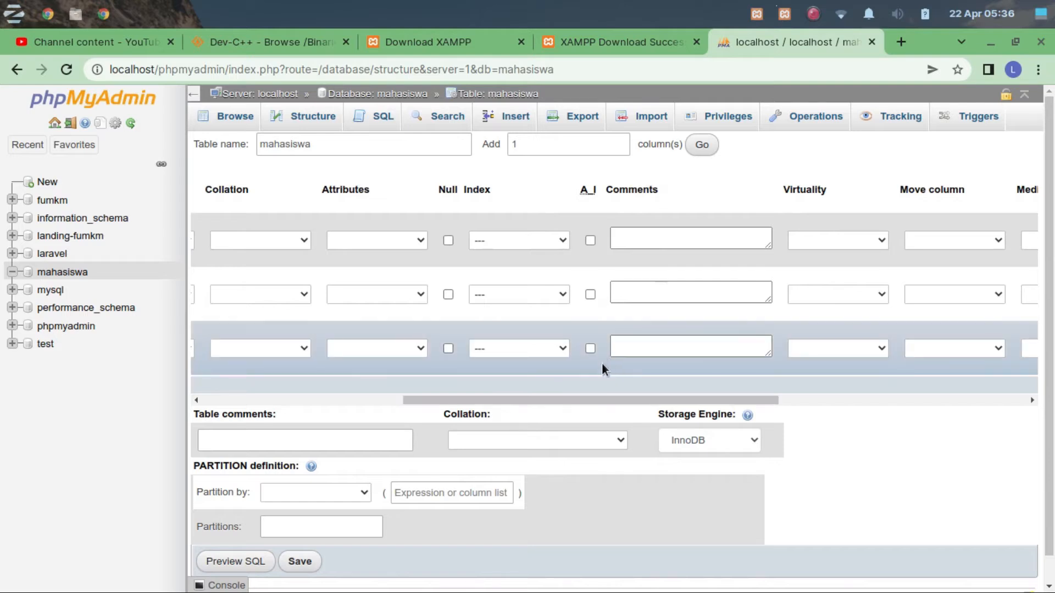
click(516, 247)
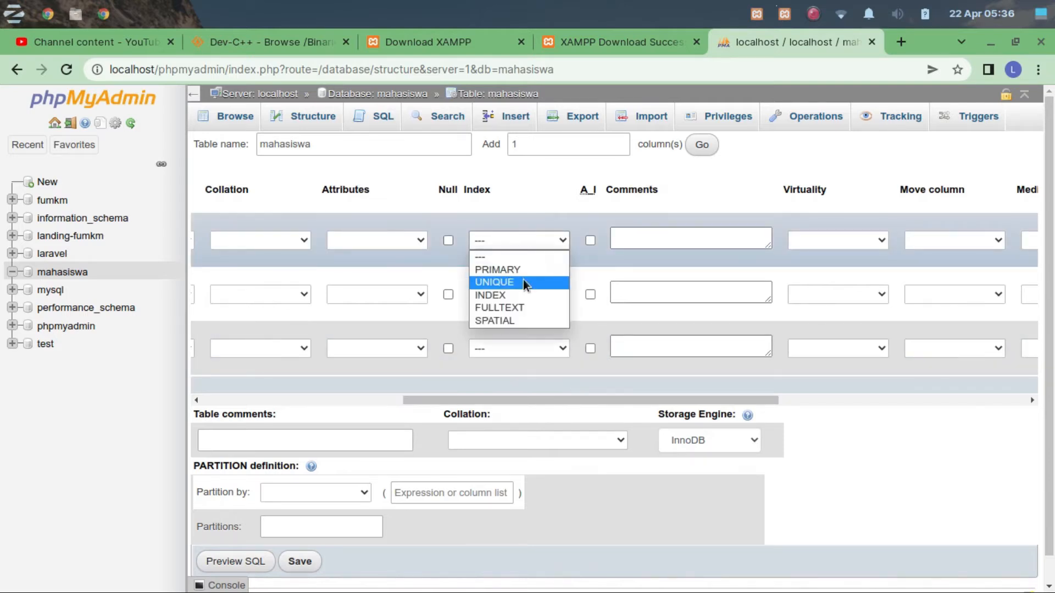
click(519, 272)
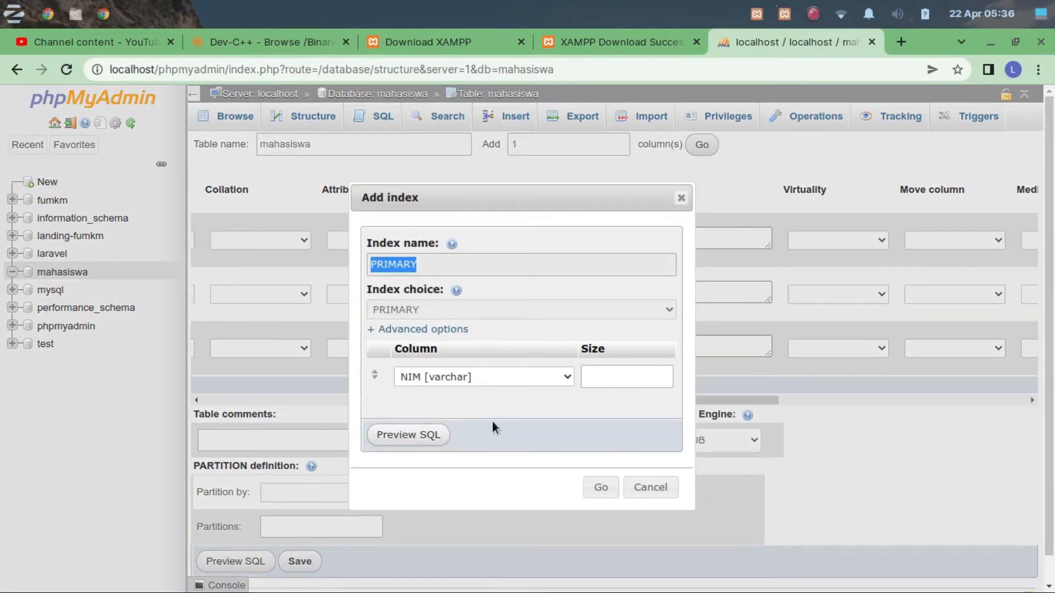
click(607, 491)
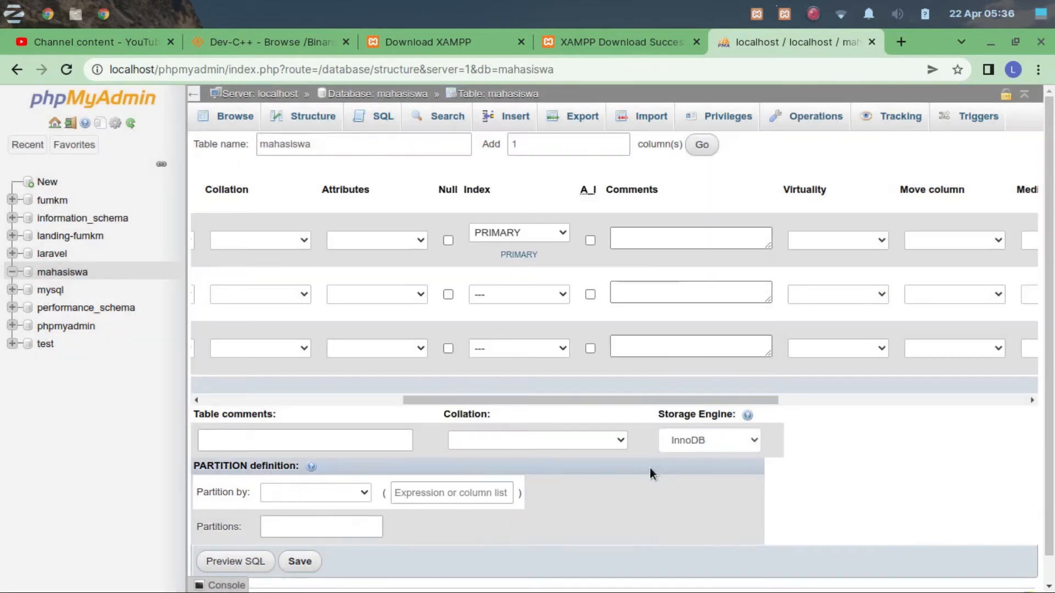
Save the mahasiswa table definition with its three columns.
click(259, 405)
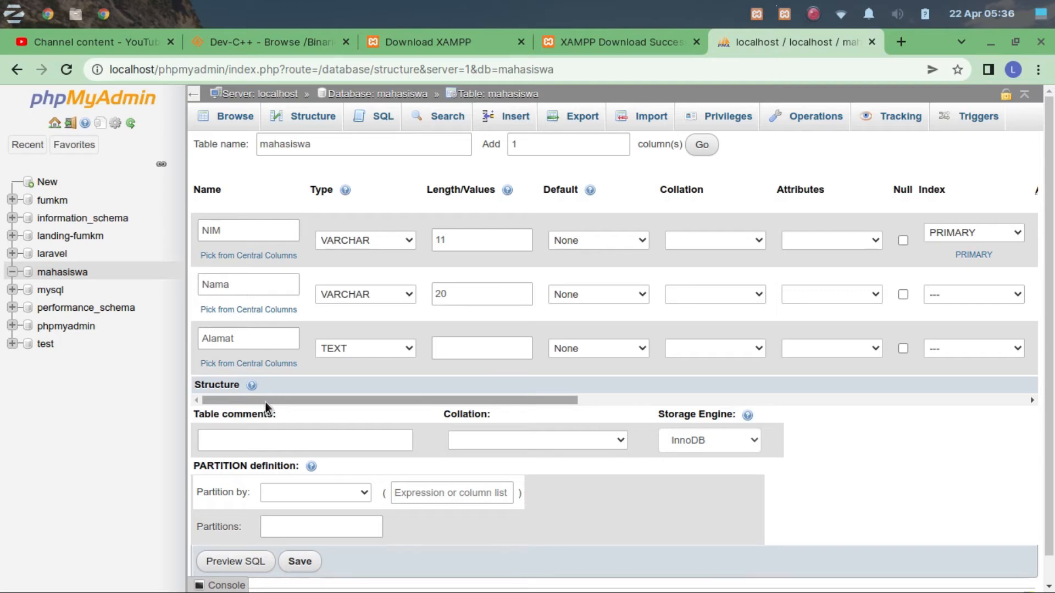
drag(265, 403, 200, 417)
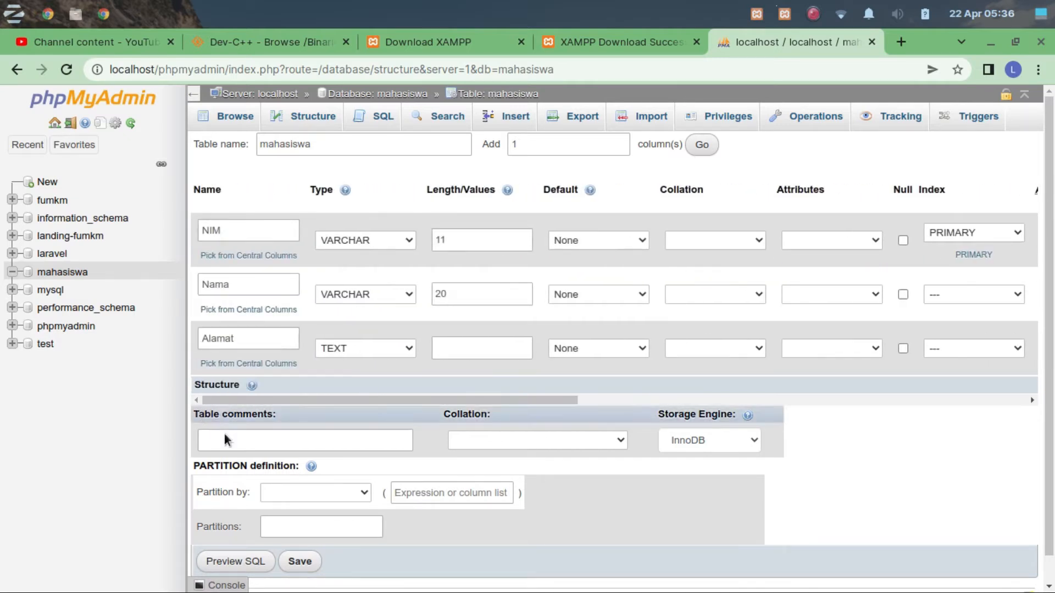
click(299, 561)
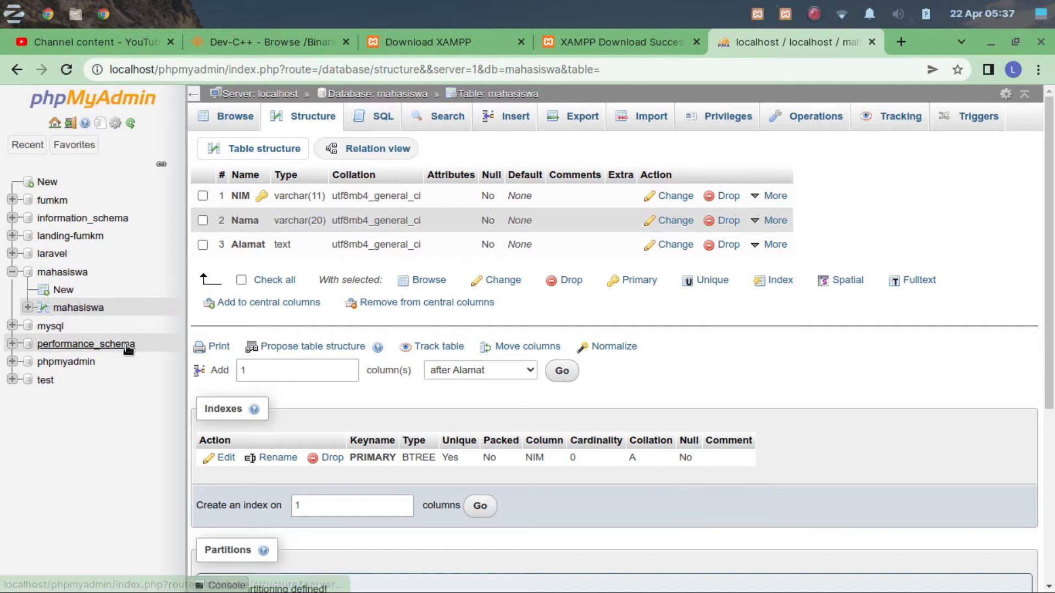
Start another new table in the mahasiswa database and name its first three columns NIM, Nama and Alamat.
click(62, 290)
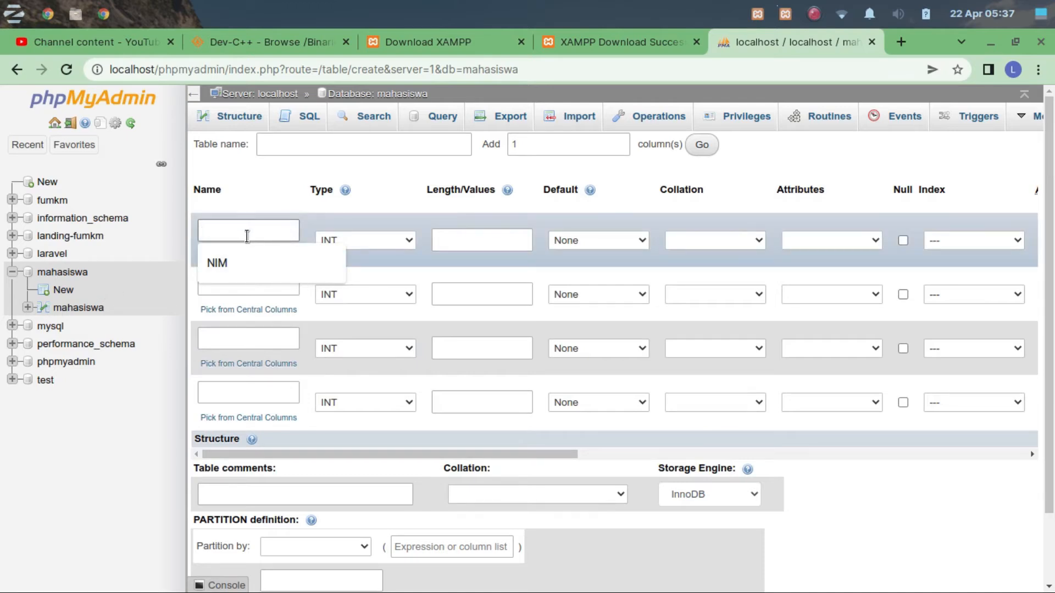
click(252, 262)
click(271, 290)
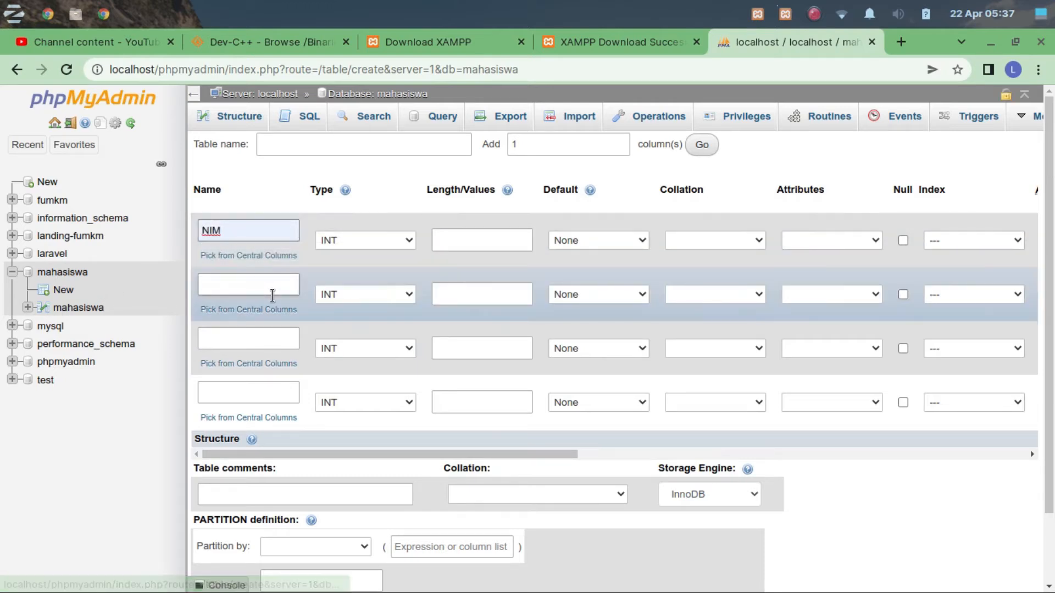
click(266, 321)
click(261, 344)
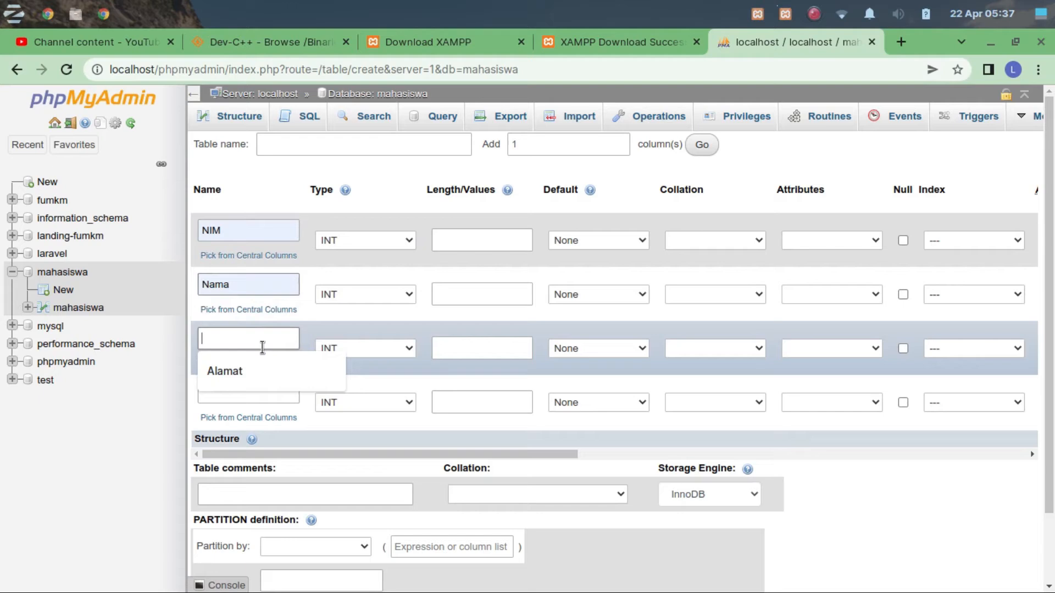
click(259, 377)
click(258, 390)
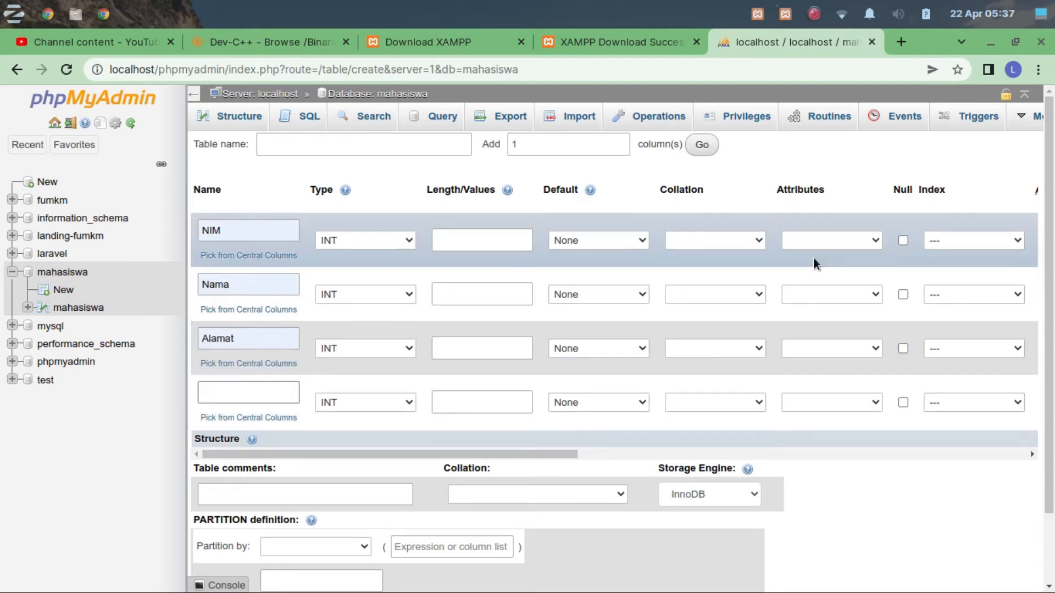
Name the new table's fourth column JenisKelamin.
text(Jenis Kelam)
key(BackSpace)
key(BackSpace)
key(BackSpace)
key(BackSpace)
key(BackSpace)
key(BackSpace)
text(_Kelamin)
key(BackSpace)
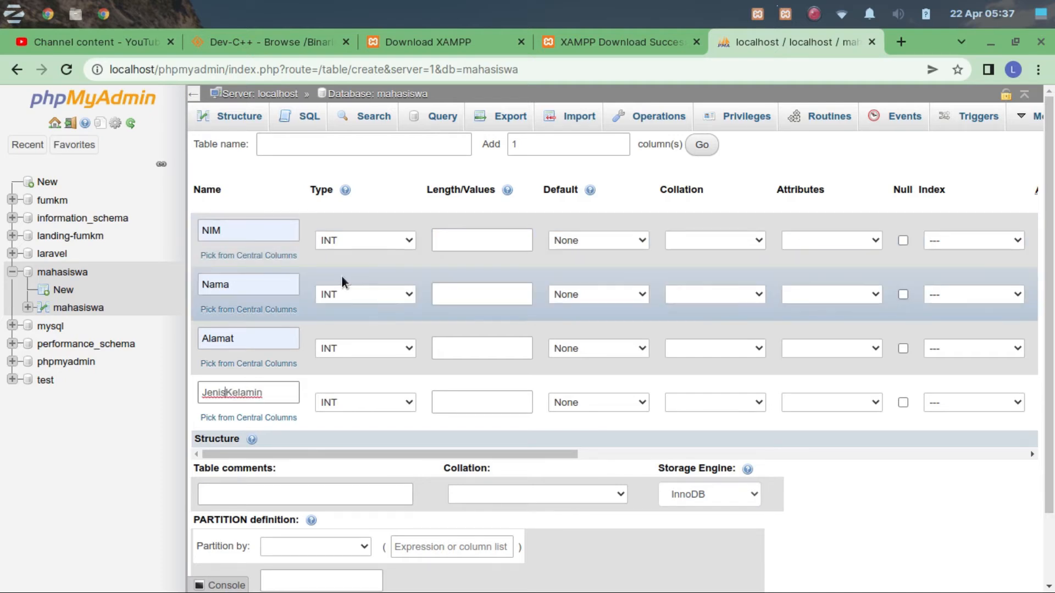
Keep NIM as INT and set the column types to VARCHAR for Nama, TEXT for Alamat and CHAR for JenisKelamin.
click(377, 240)
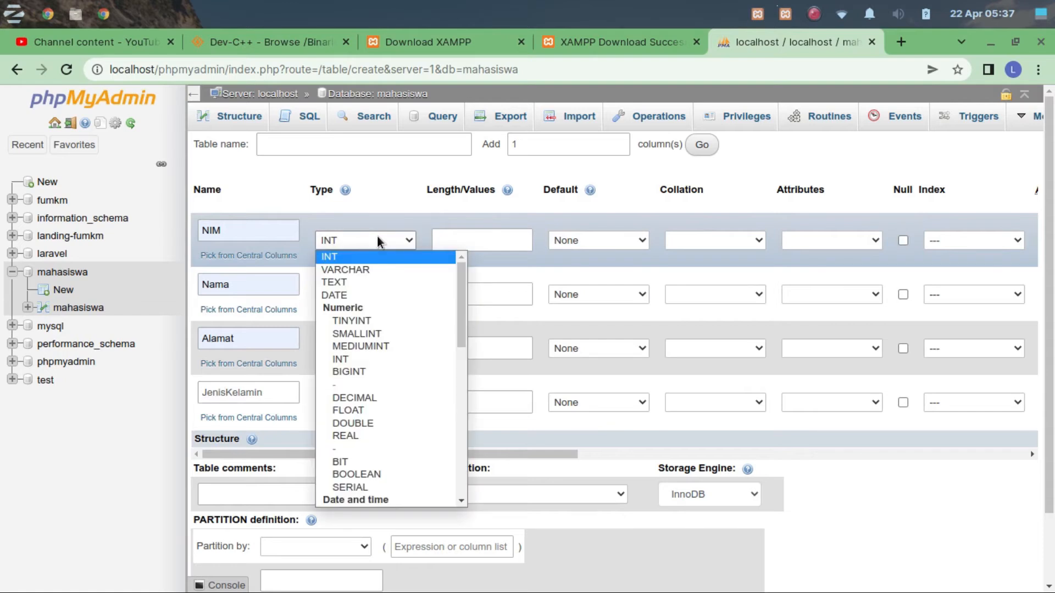
click(377, 238)
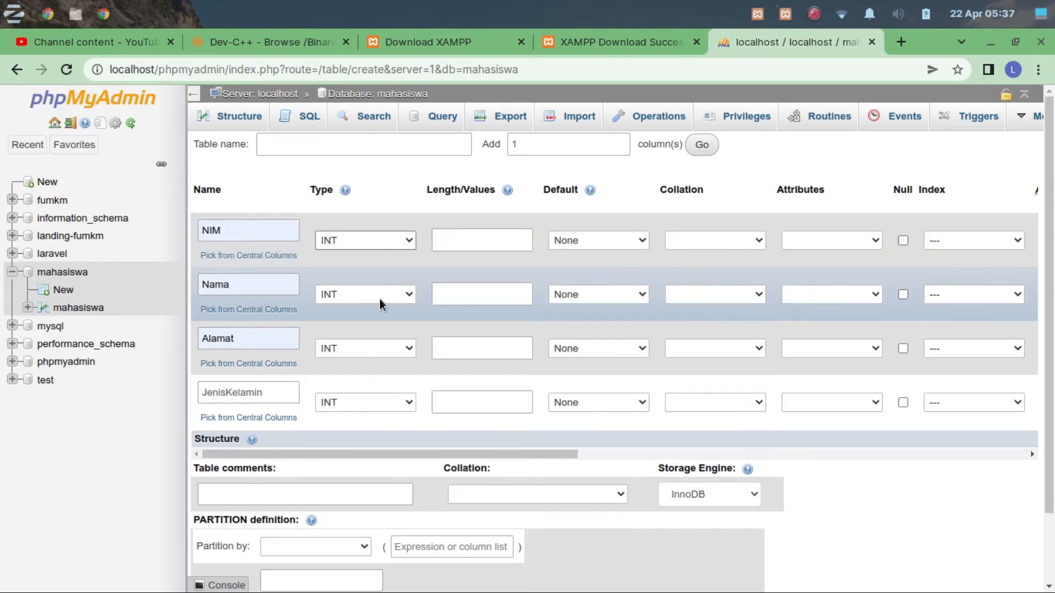
click(380, 299)
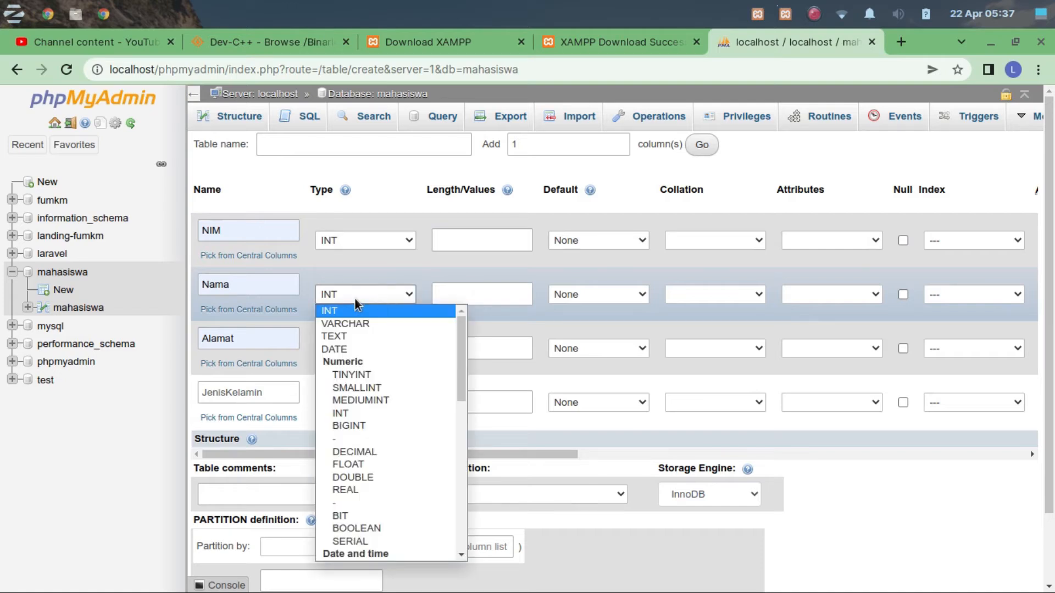
click(364, 322)
click(367, 347)
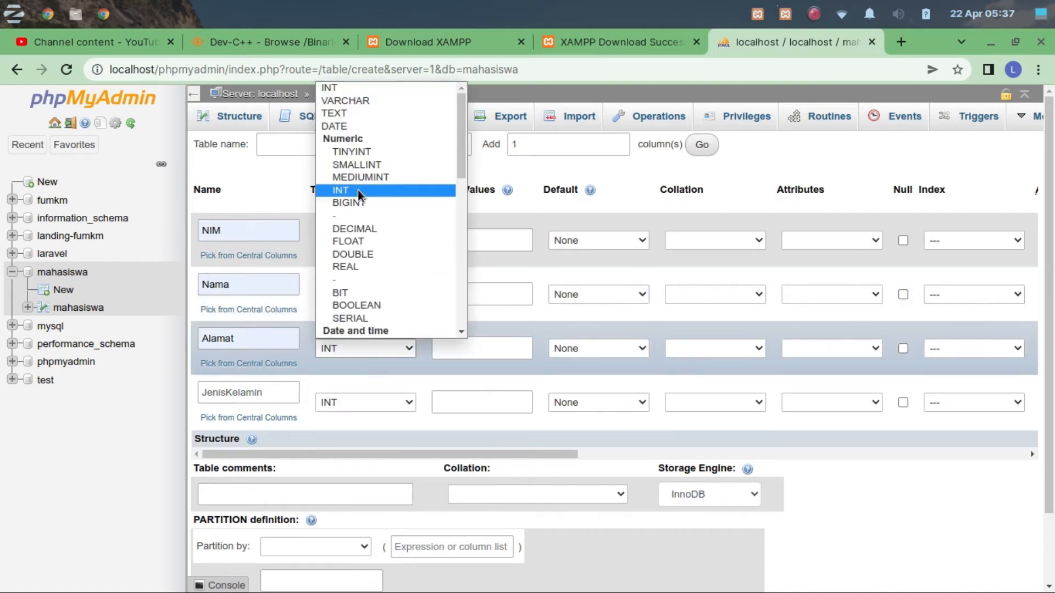
click(346, 114)
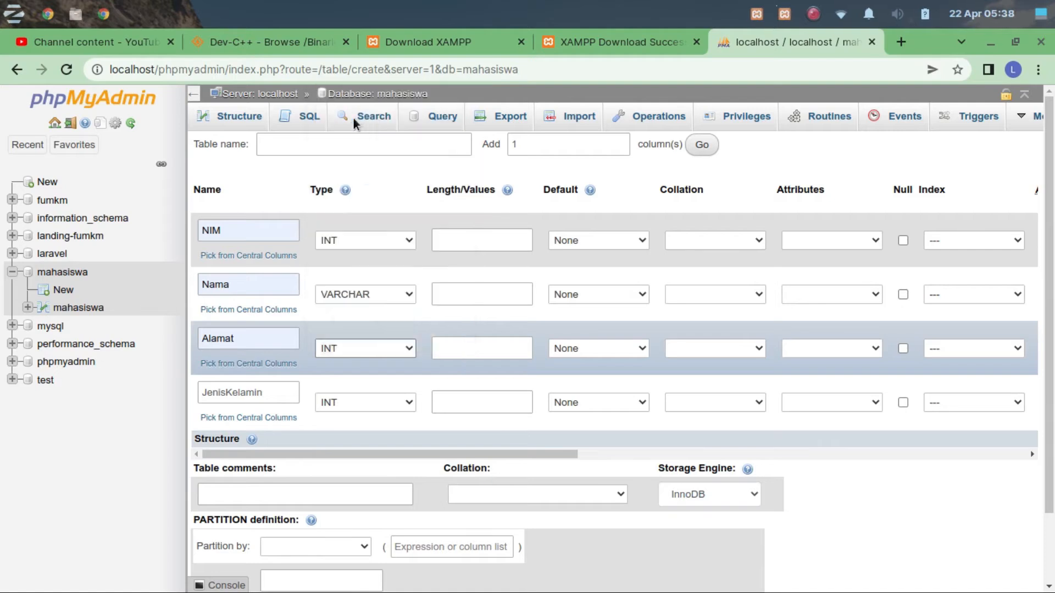
click(365, 402)
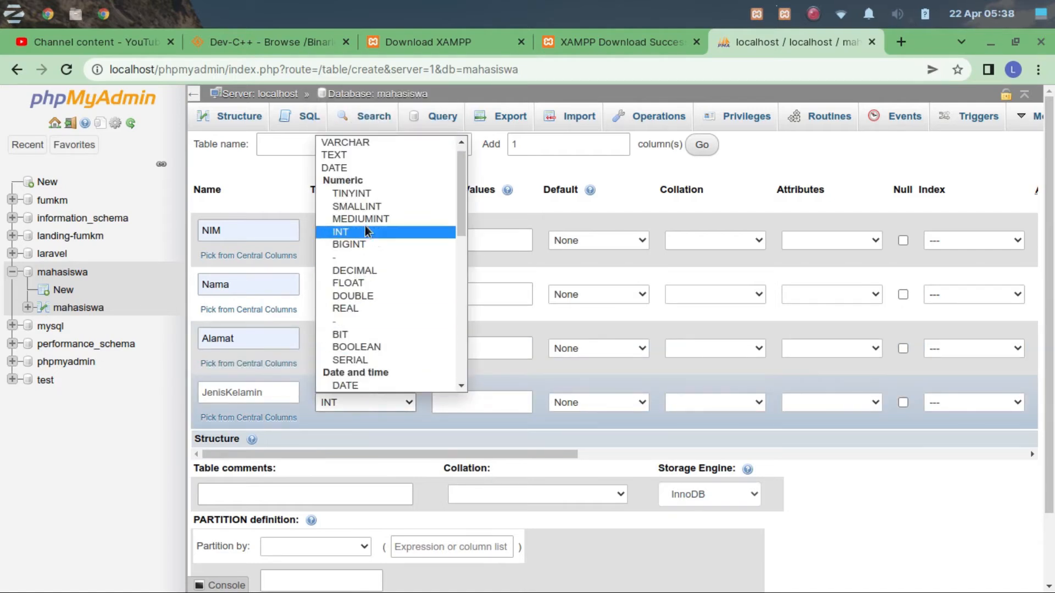
key(c)
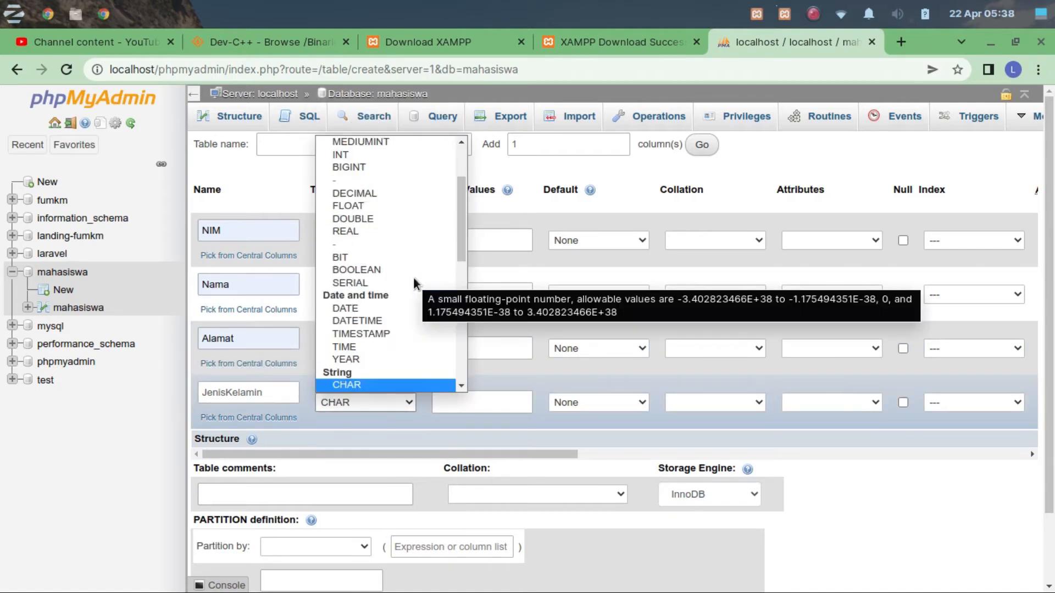
click(336, 386)
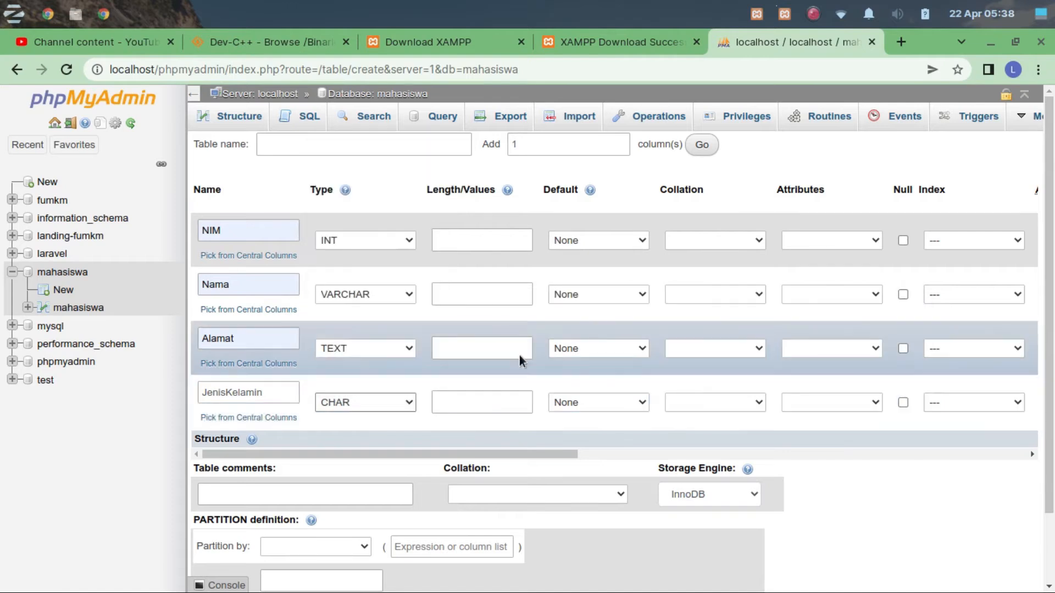
Set the column lengths to 11 for NIM, 20 for Nama and 1 for JenisKelamin, leaving Alamat empty.
click(500, 237)
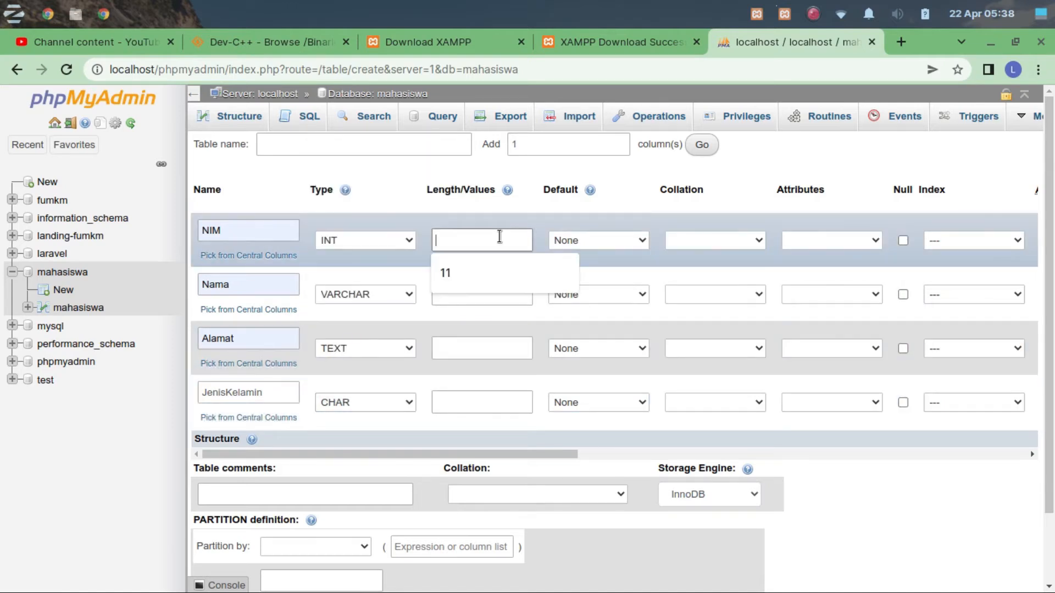
click(497, 270)
click(476, 294)
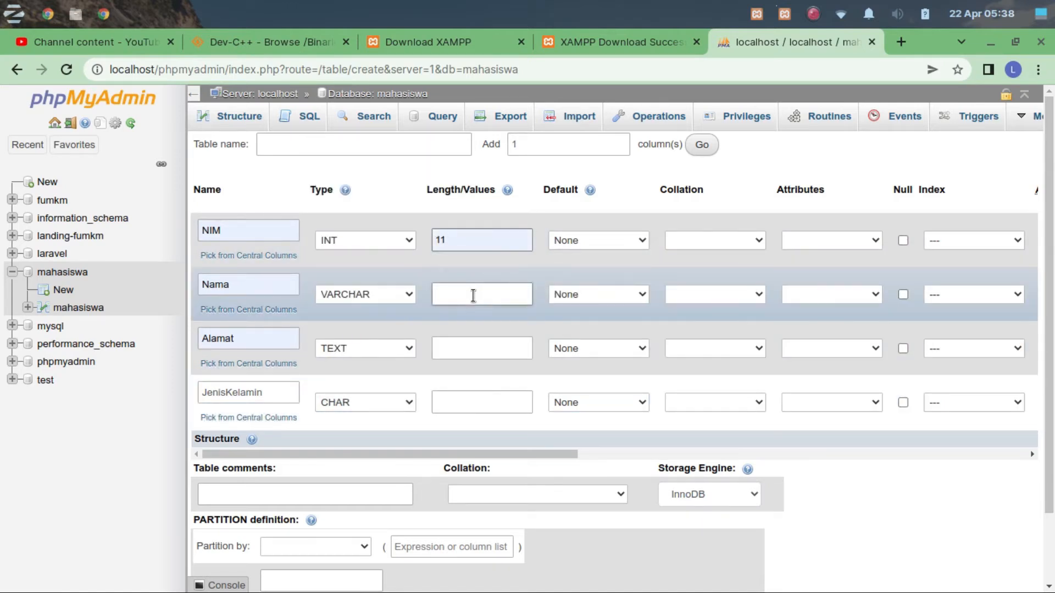
click(471, 326)
click(478, 354)
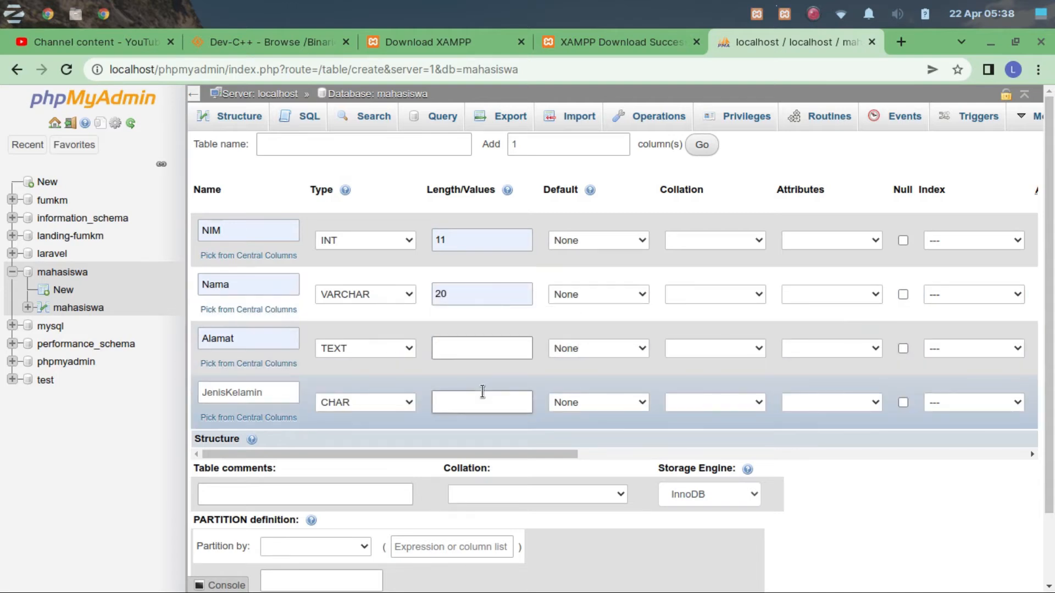
click(476, 403)
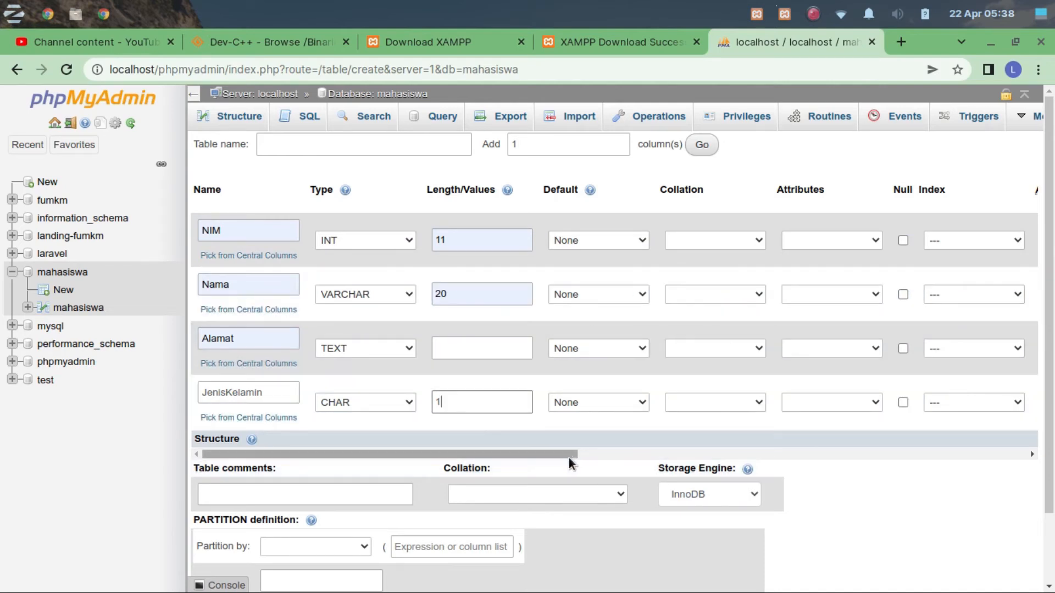
Make NIM the new table's PRIMARY index and enable auto-increment for it.
drag(568, 457, 712, 458)
click(692, 249)
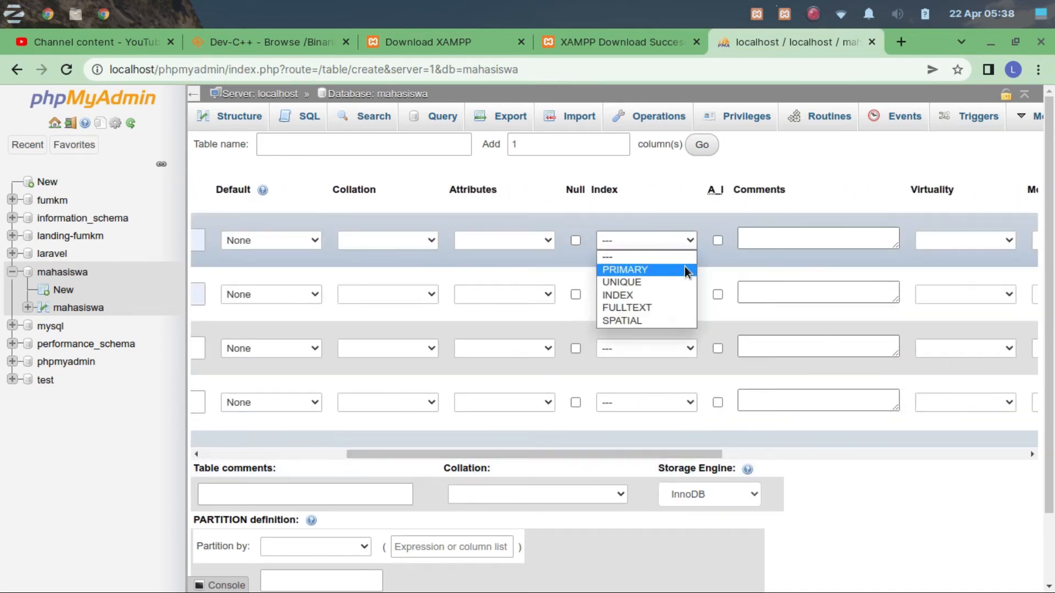
click(683, 269)
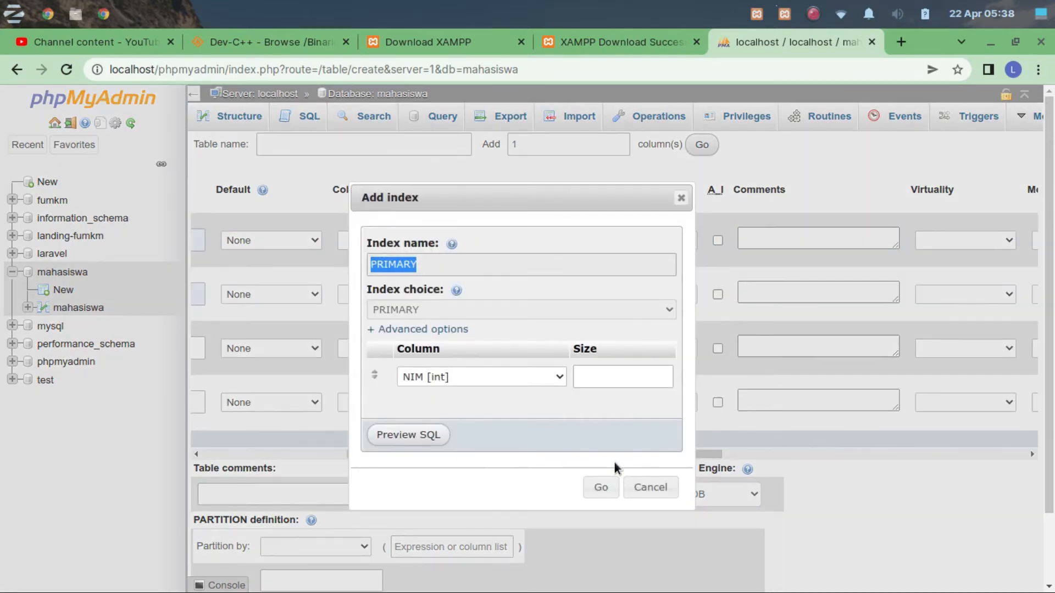
click(600, 487)
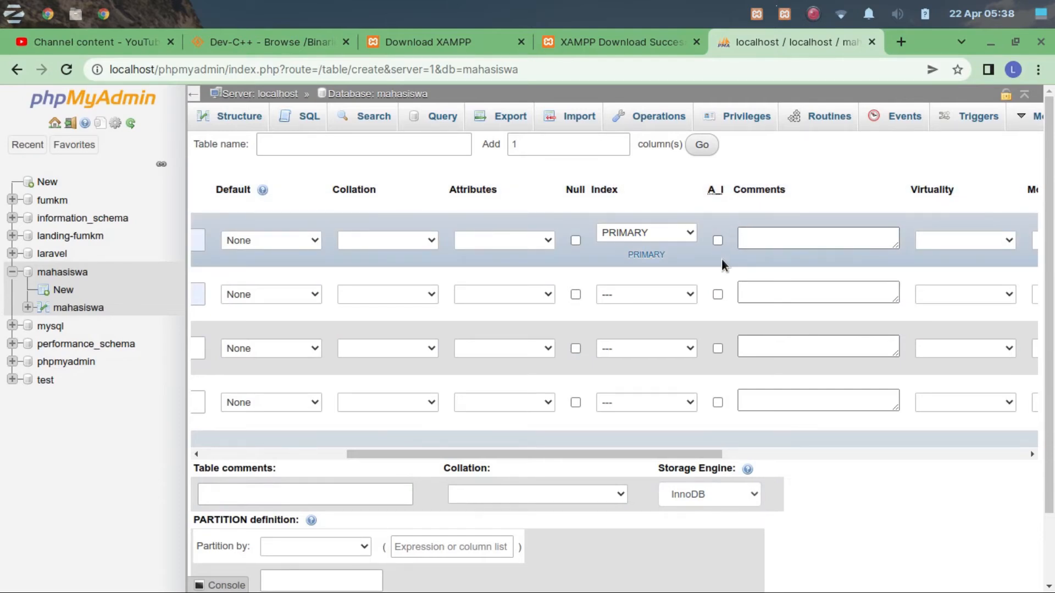
click(717, 241)
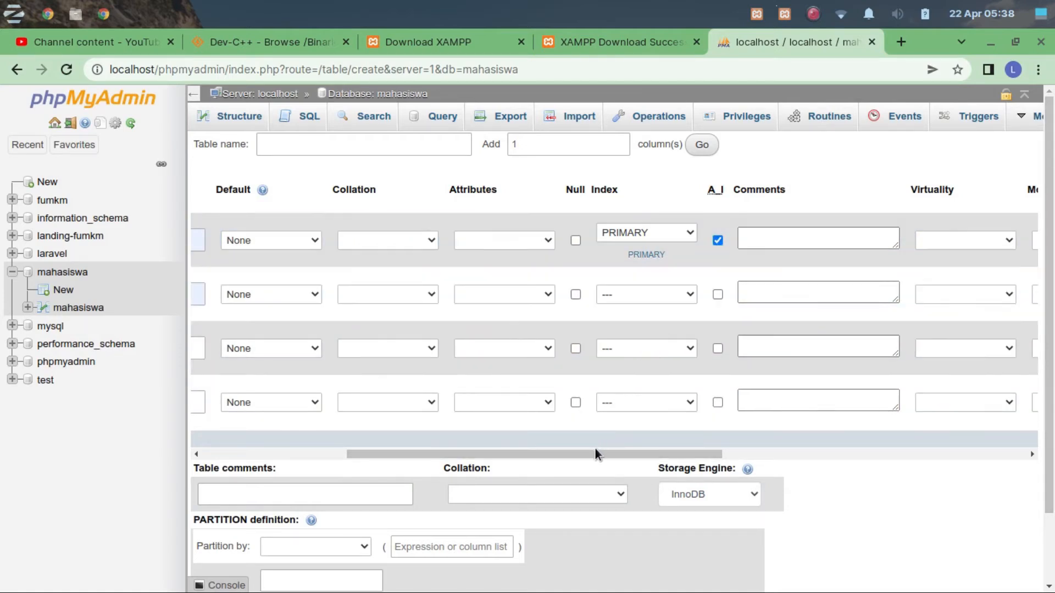
Leave the new-table form without saving and inspect the existing mahasiswa table's rows and structure.
drag(595, 450, 388, 476)
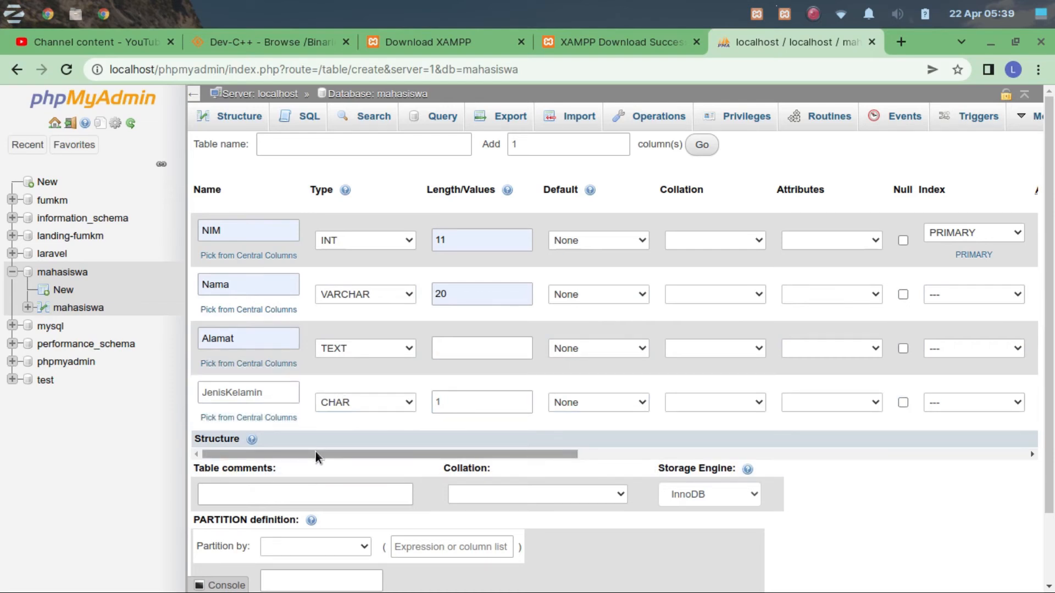
drag(318, 455, 258, 487)
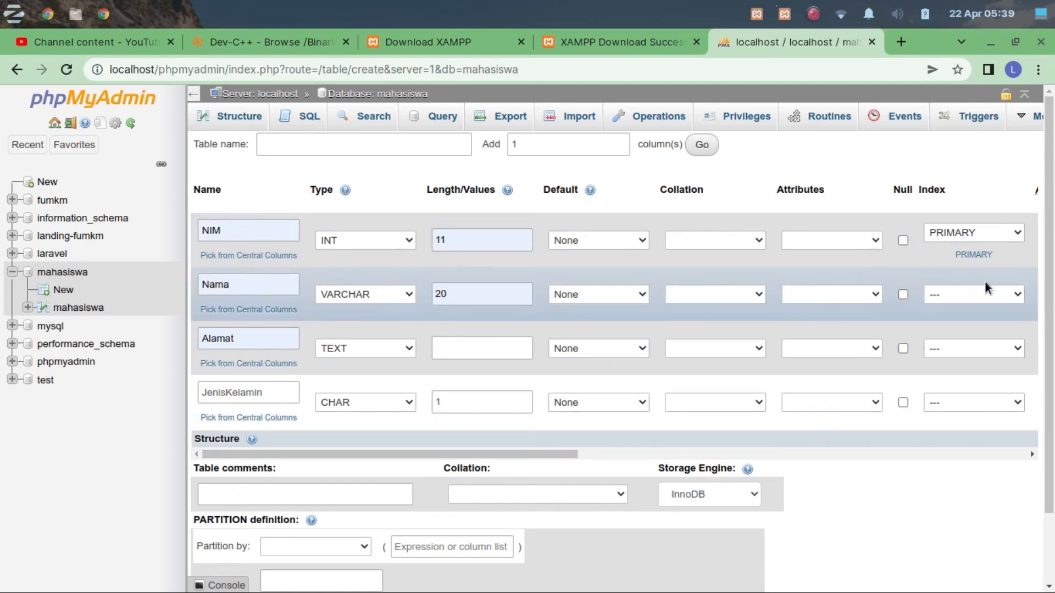
drag(407, 454, 341, 457)
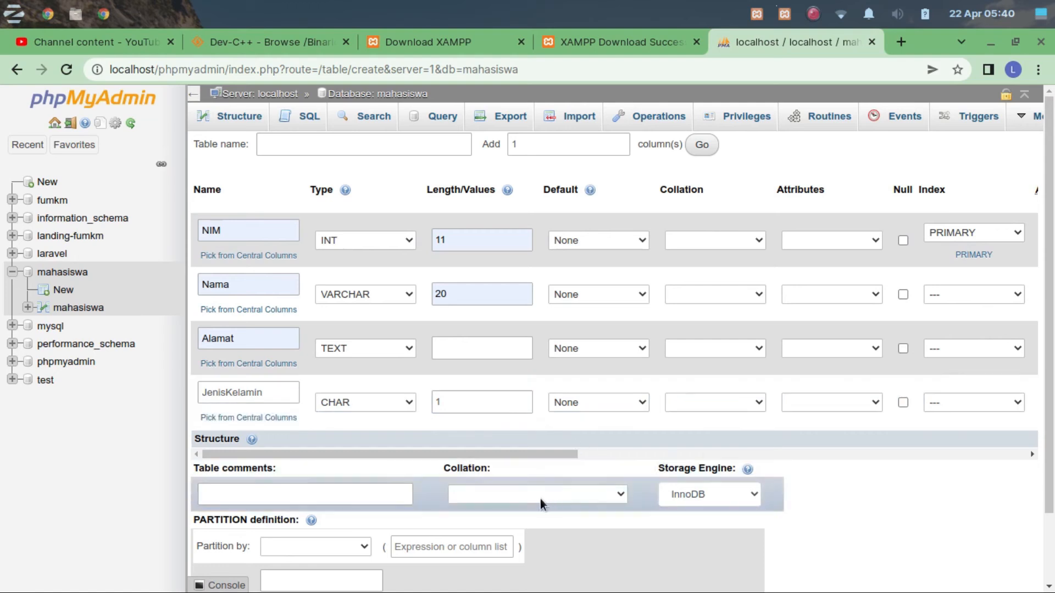
click(79, 307)
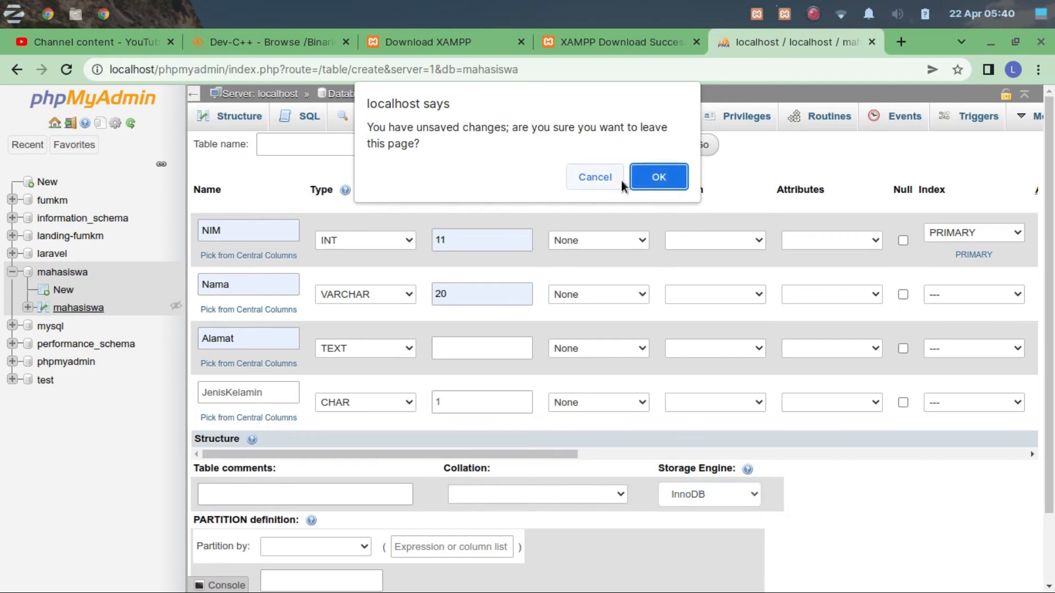
click(639, 177)
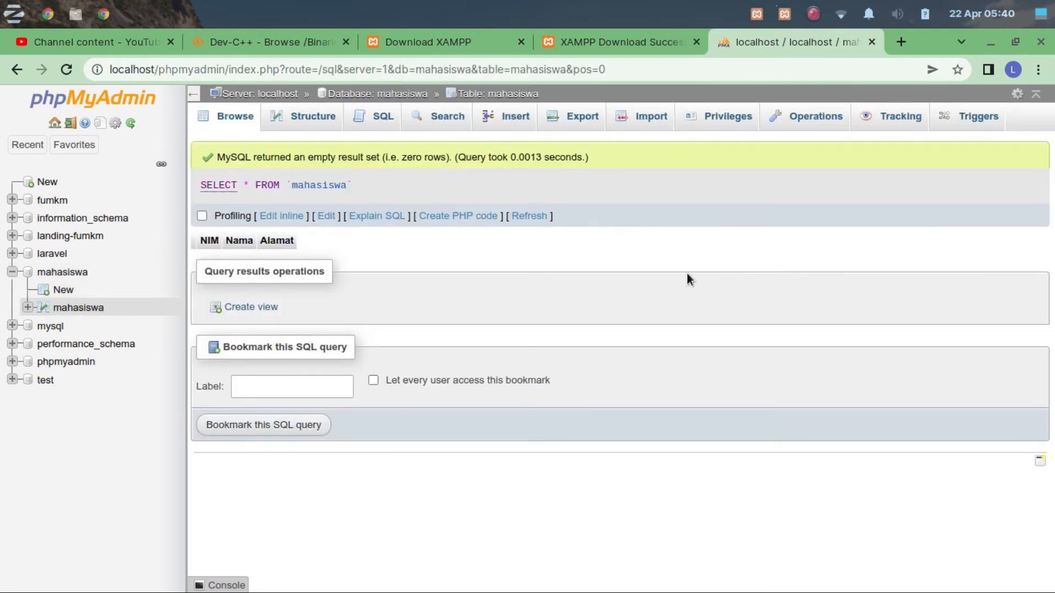
click(95, 310)
click(309, 127)
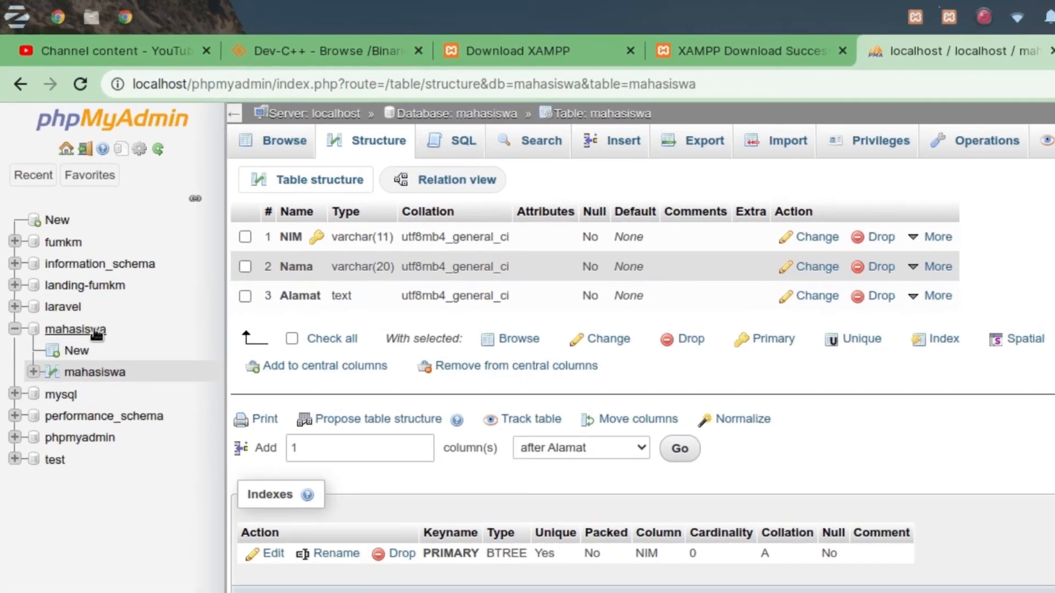
Export all rows of the mahasiswa table as an SQL file using the Quick export method.
click(77, 273)
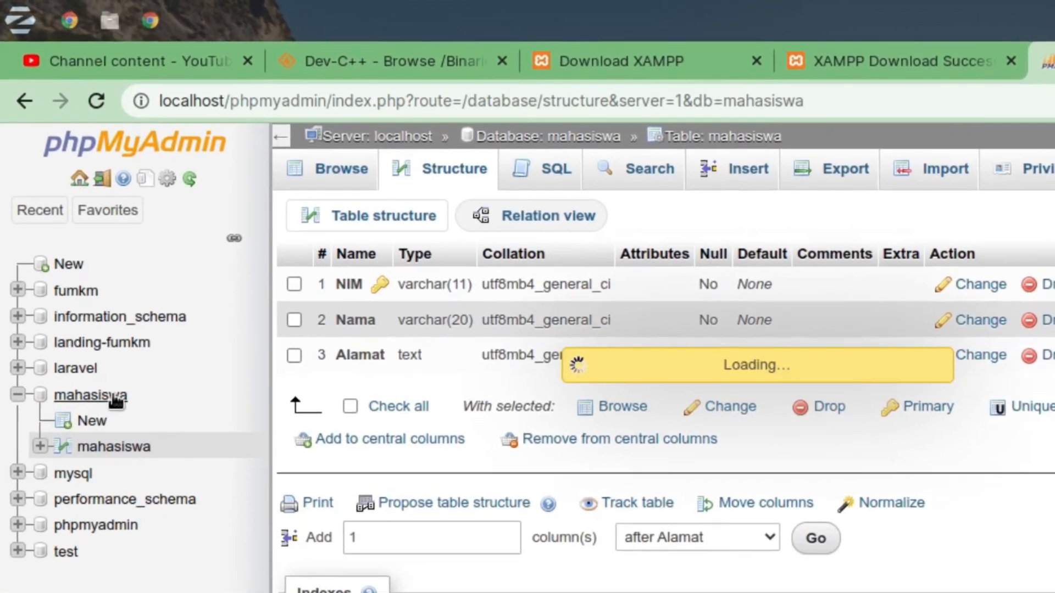
click(123, 450)
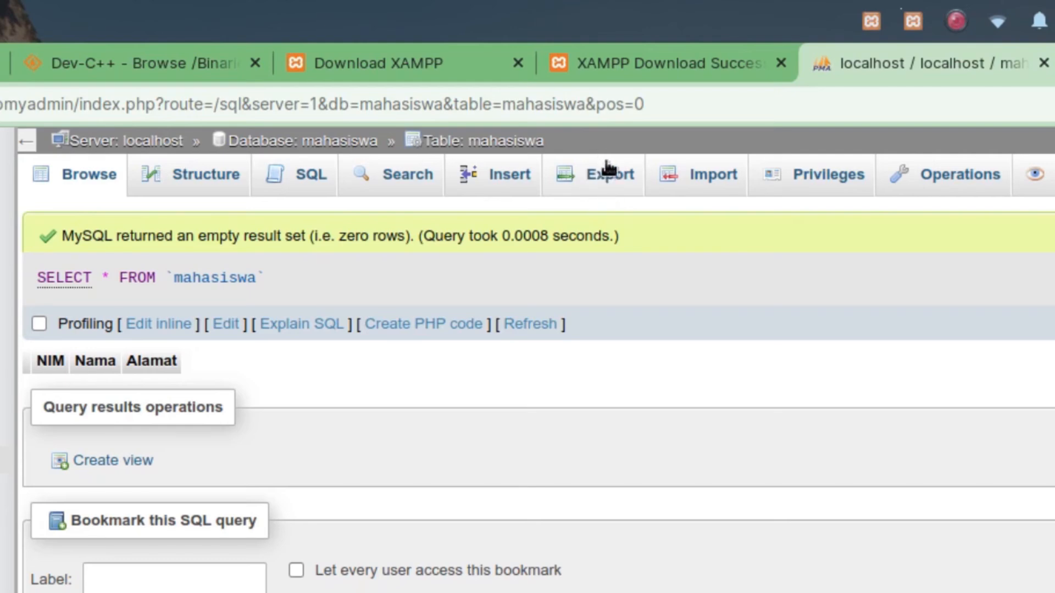
click(608, 185)
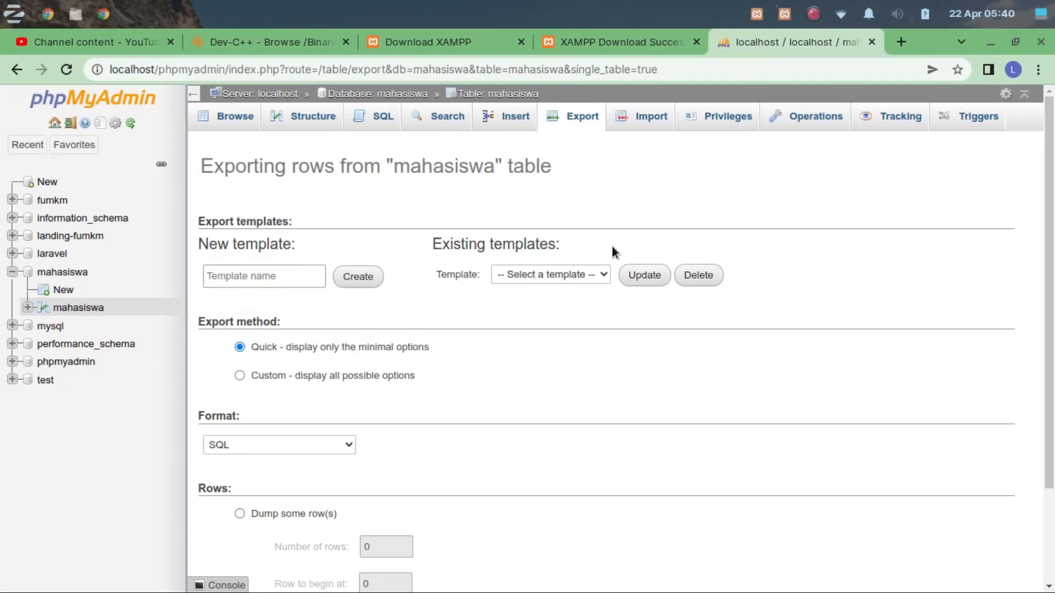
scroll(685, 328, down, 2)
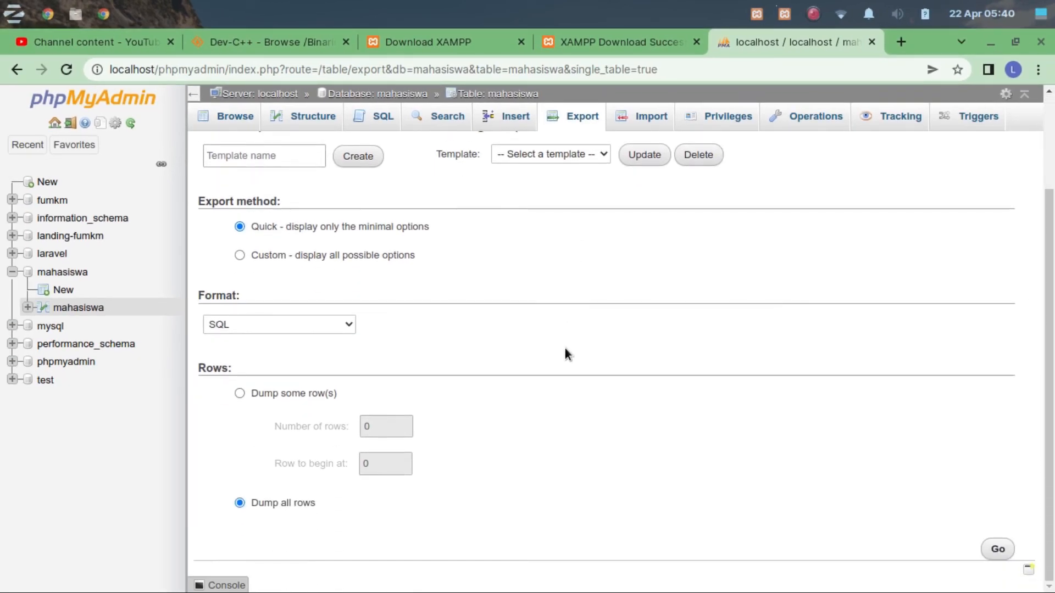
scroll(458, 366, up, 2)
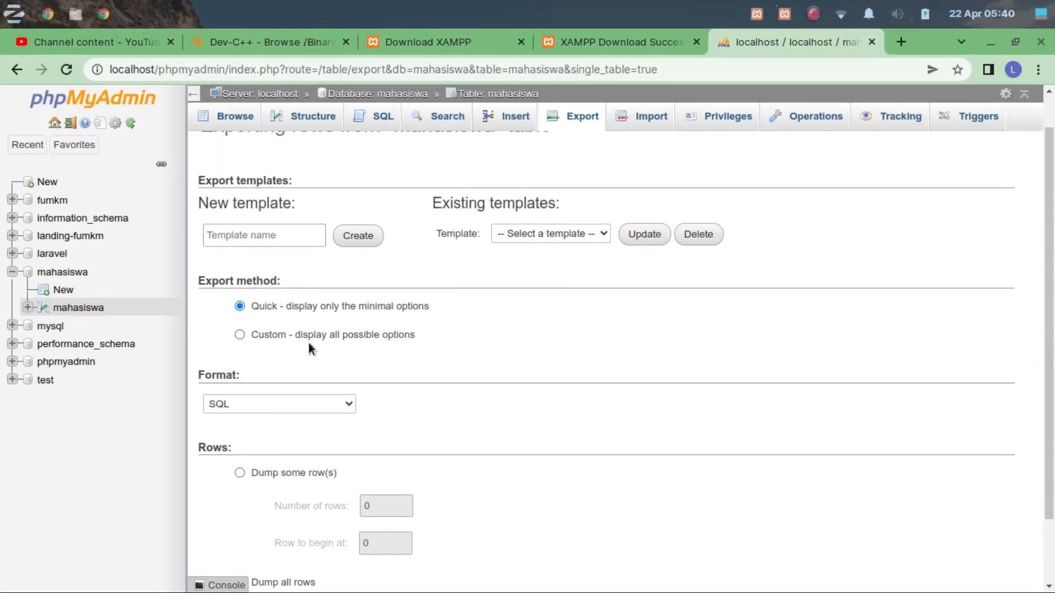
scroll(496, 297, down, 2)
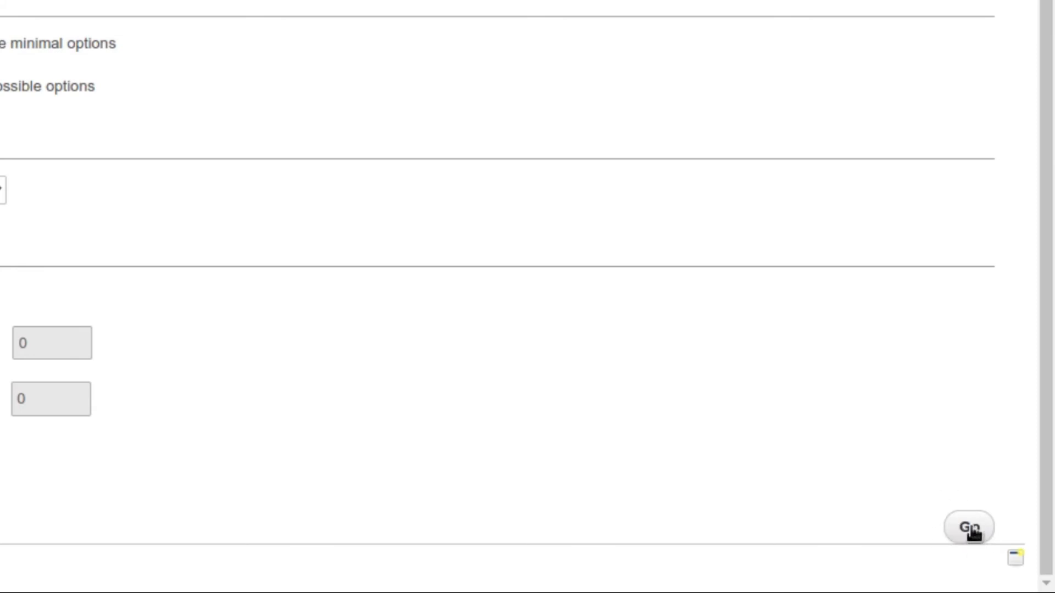
click(969, 526)
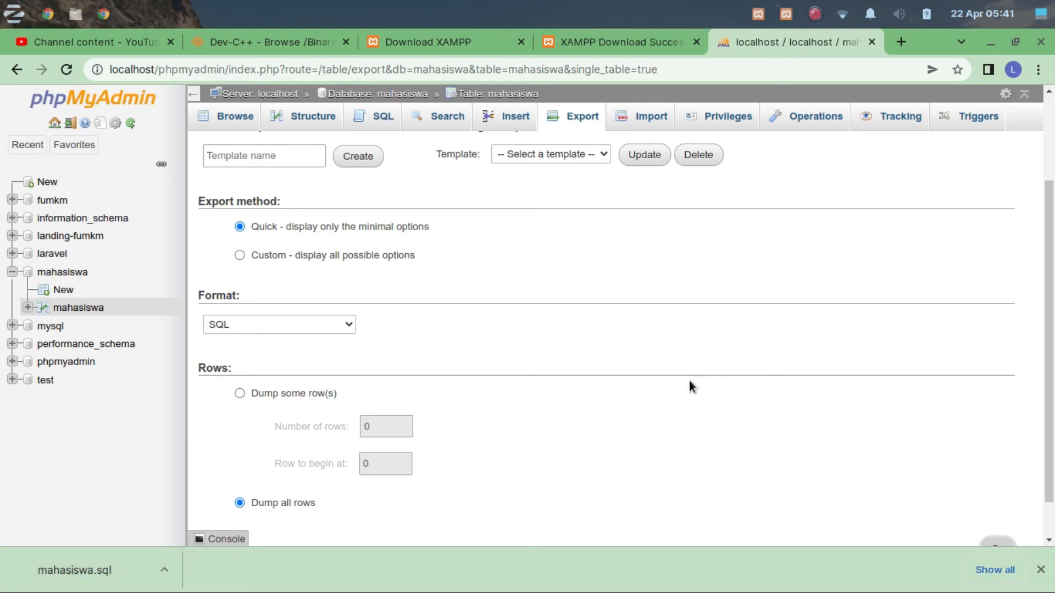
Create a new database named mahasiswa_baru with the utf8mb4_general_ci collation.
scroll(479, 420, up, 2)
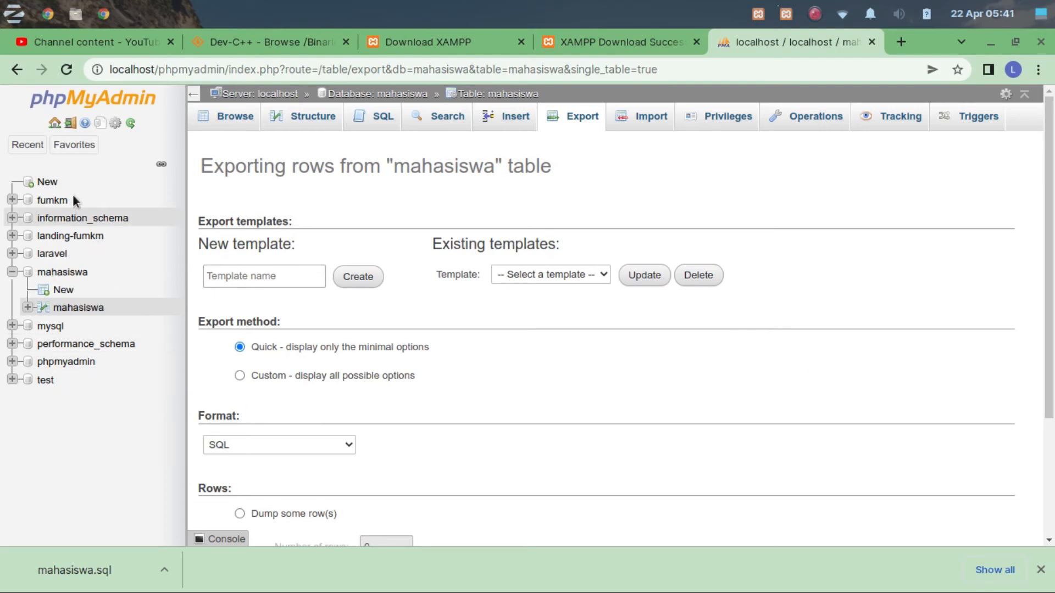
click(56, 182)
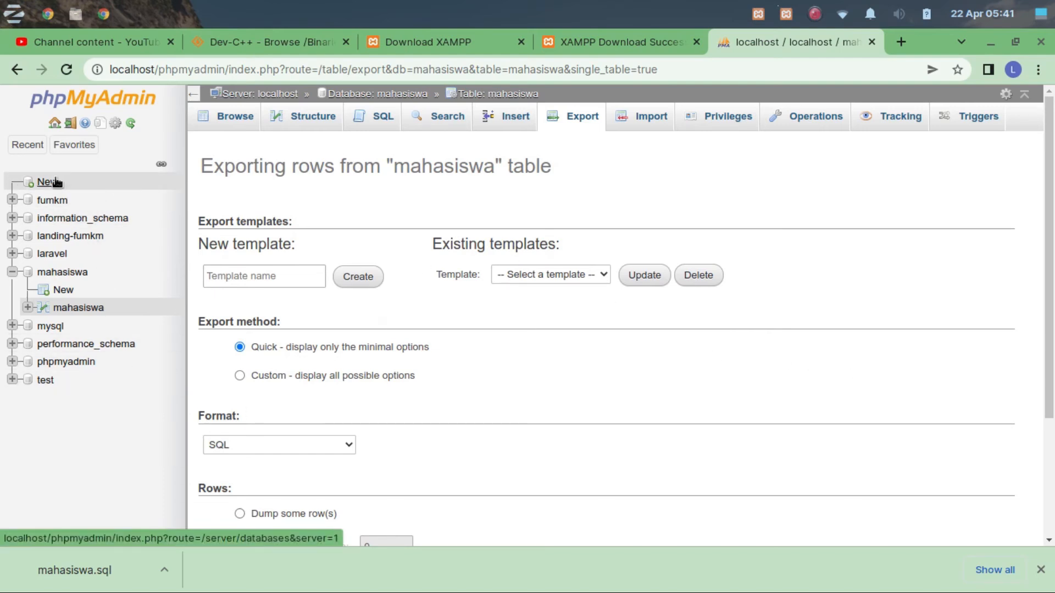
click(263, 219)
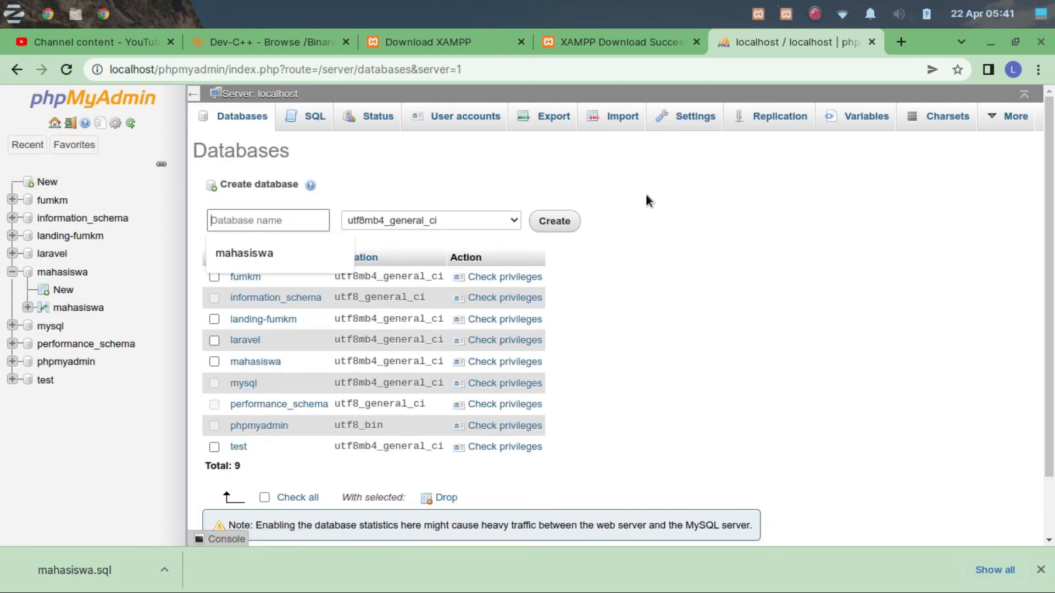
text(mahasiswa_baru)
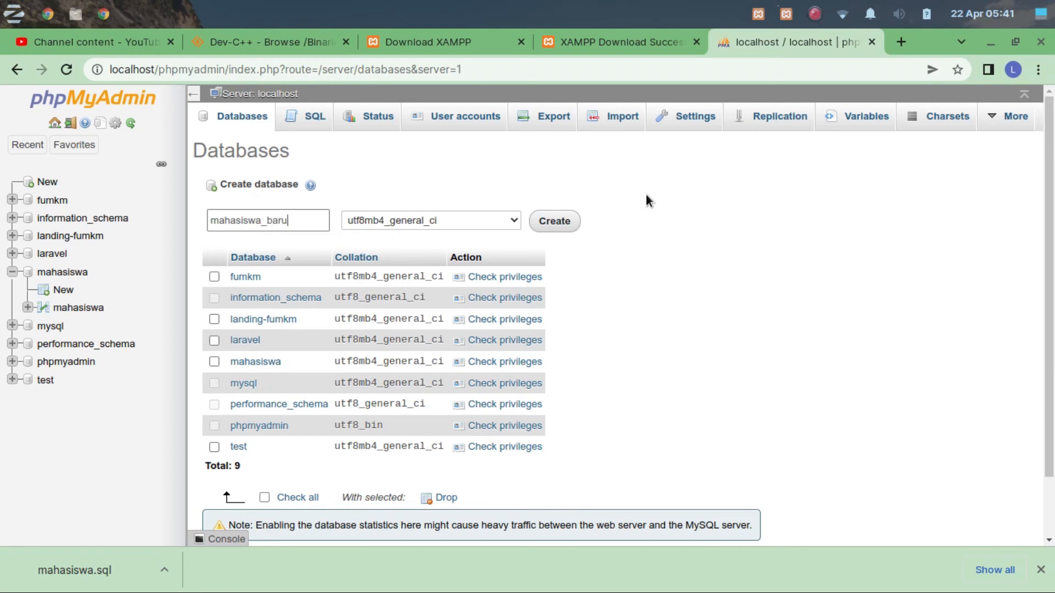
click(556, 221)
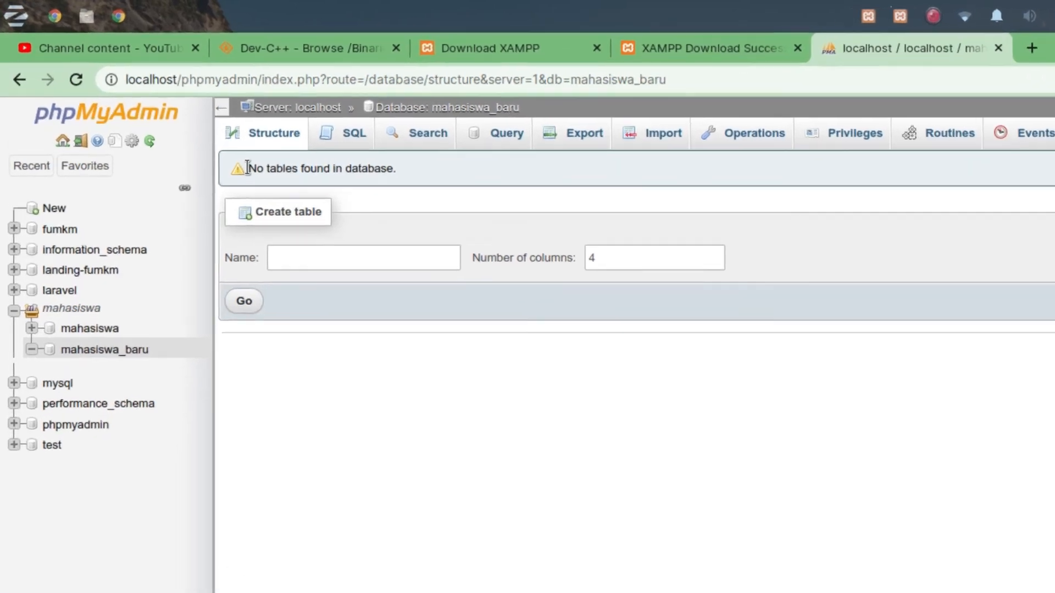
Check which tables the mahasiswa_baru and mahasiswa databases contain.
drag(217, 147, 255, 147)
drag(354, 206, 446, 210)
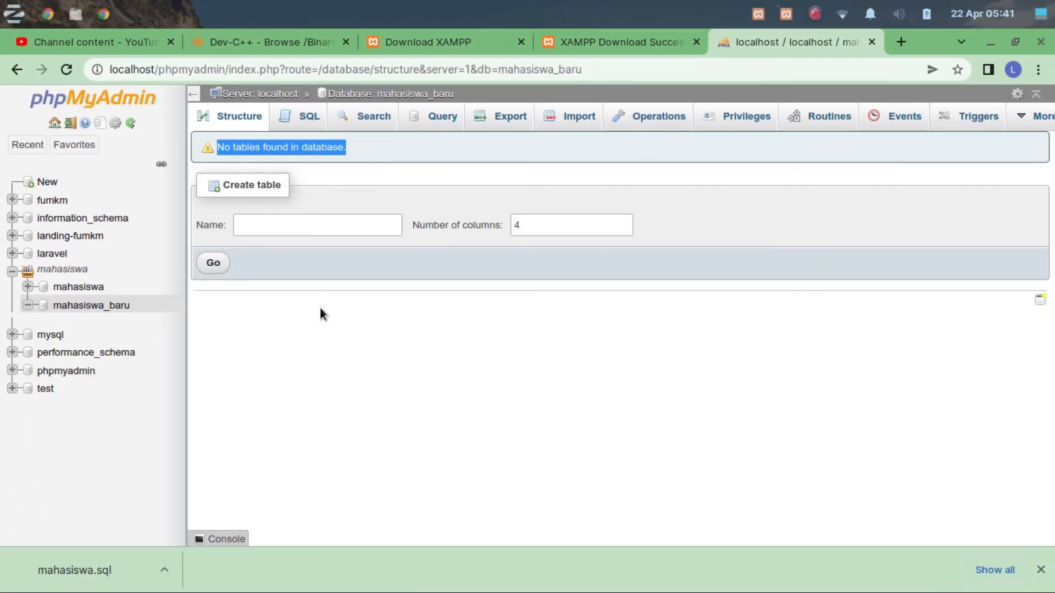
click(80, 289)
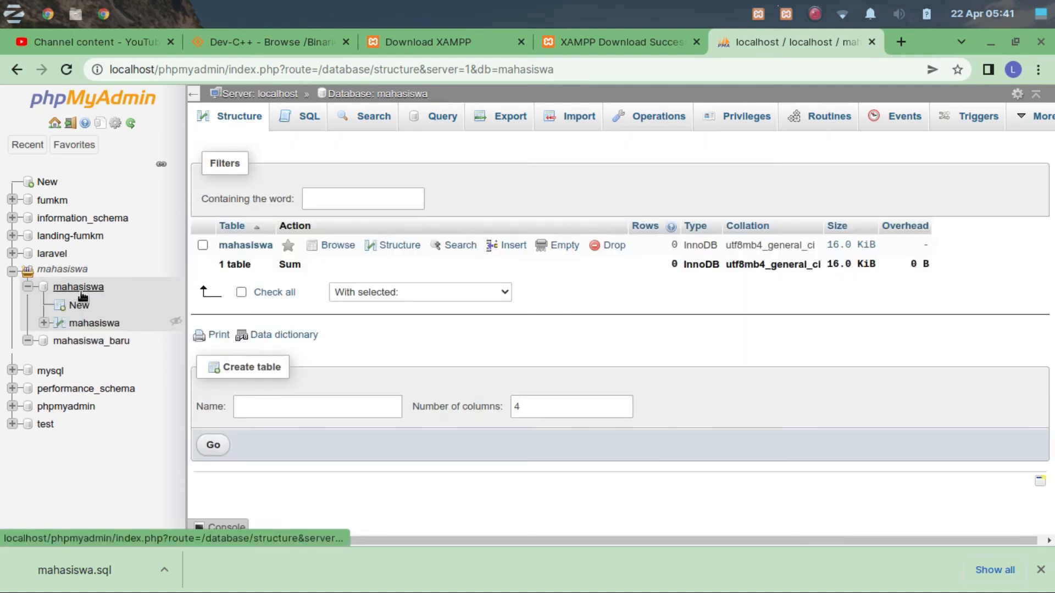
Open the import page for the mahasiswa_baru database and review its import options.
click(120, 342)
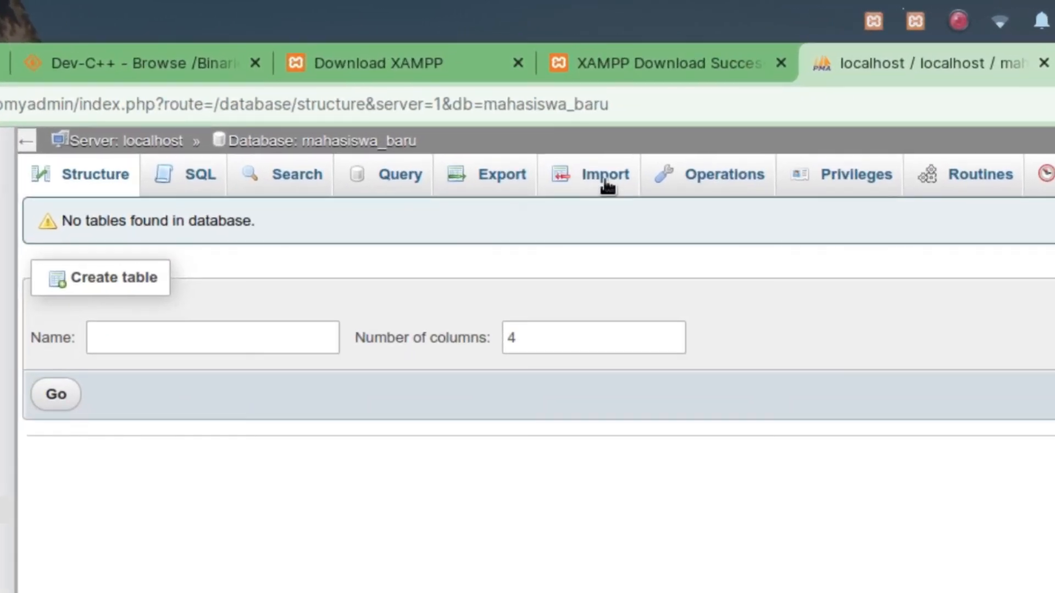
click(588, 128)
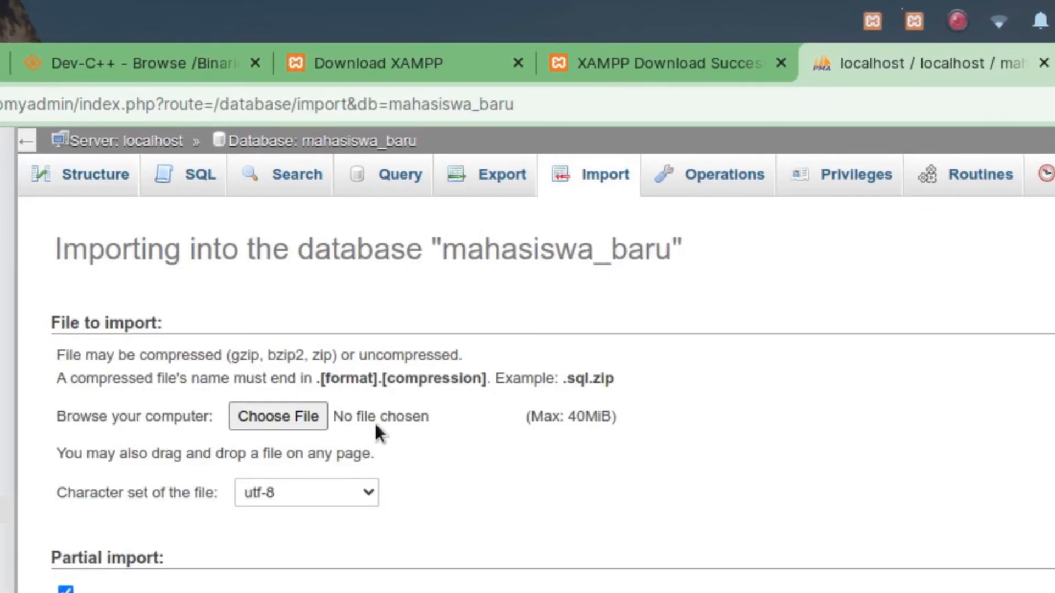
scroll(374, 423, down, 5)
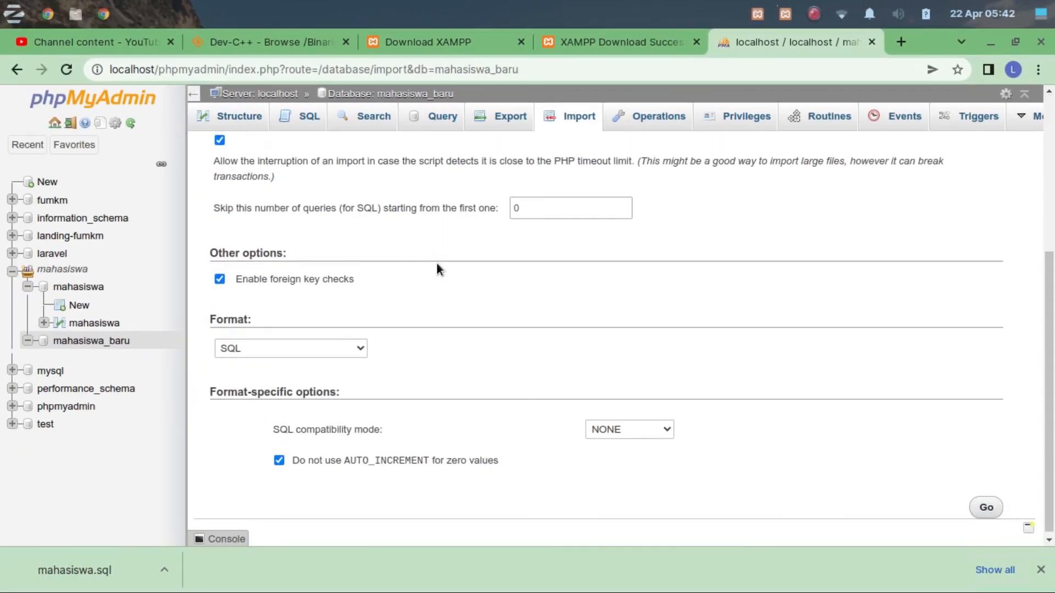
scroll(437, 266, up, 1)
scroll(437, 275, down, 1)
scroll(439, 276, up, 2)
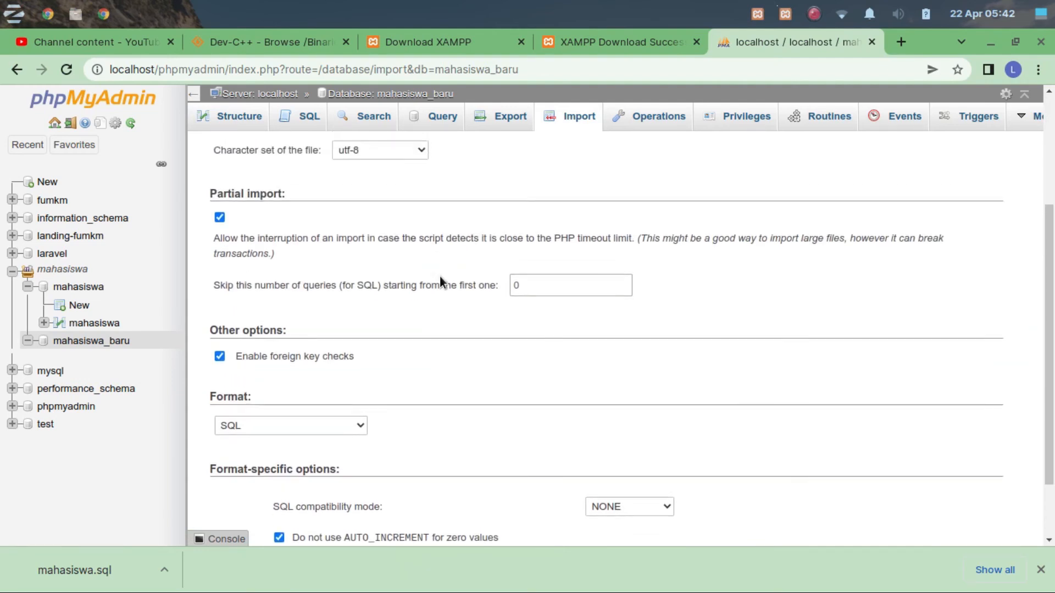
scroll(439, 279, up, 3)
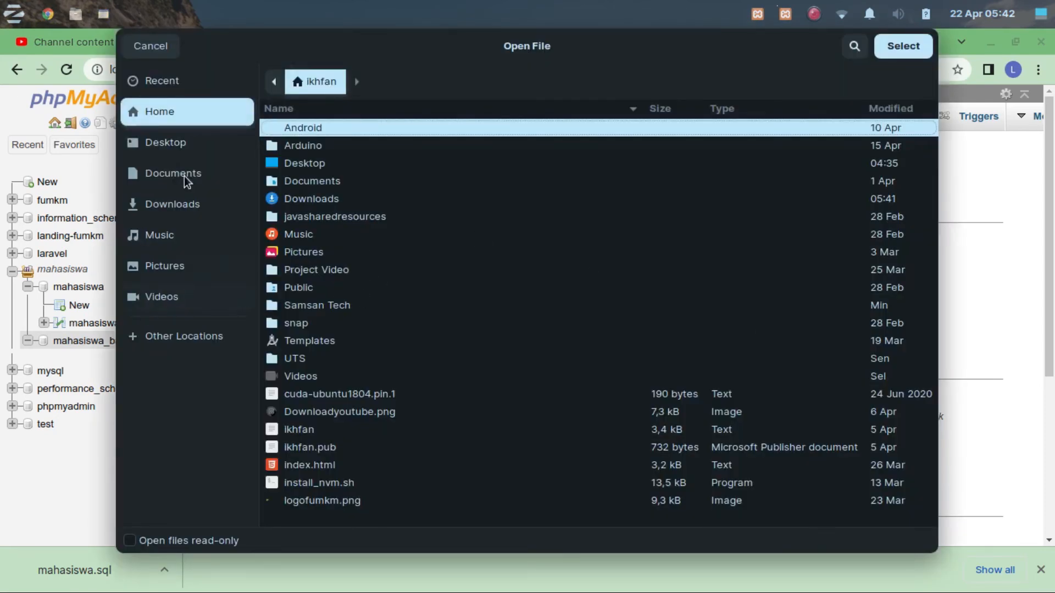
click(201, 202)
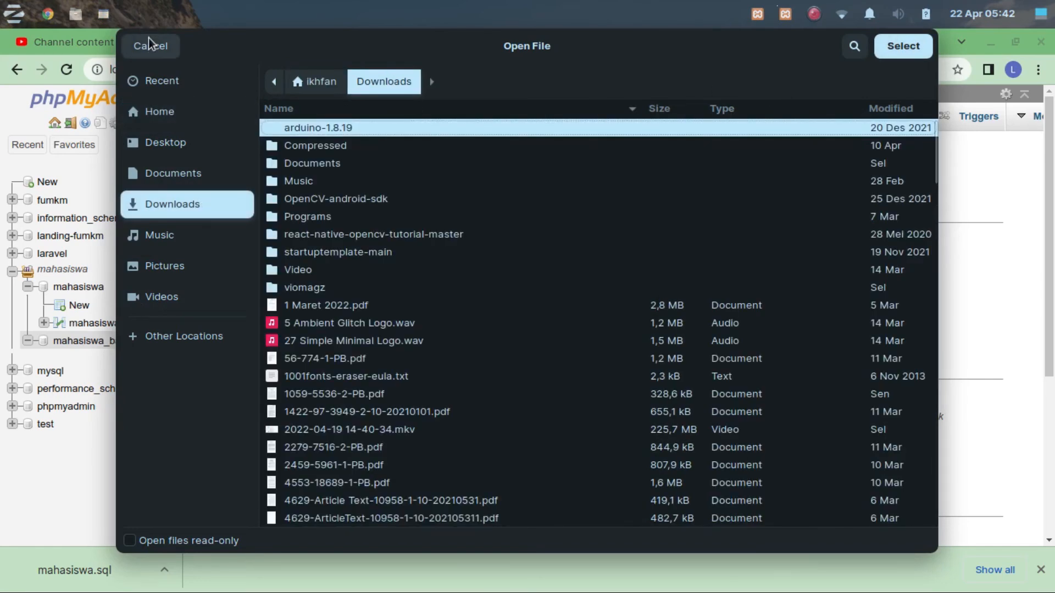
click(154, 46)
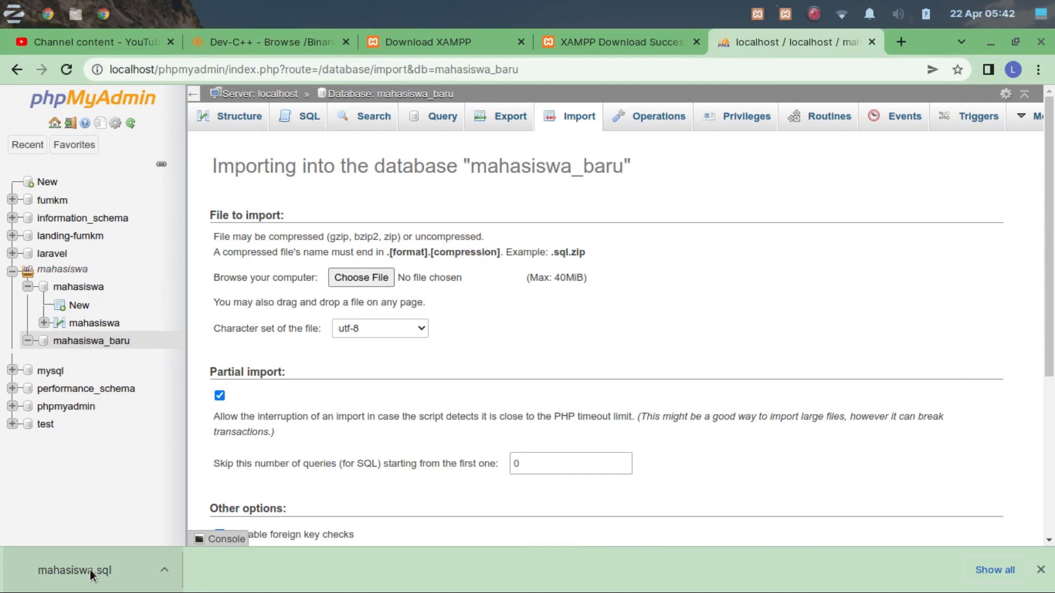
Choose mahasiswa.sql from the Downloads folder as the file to import, searching the folder for "maha".
click(358, 277)
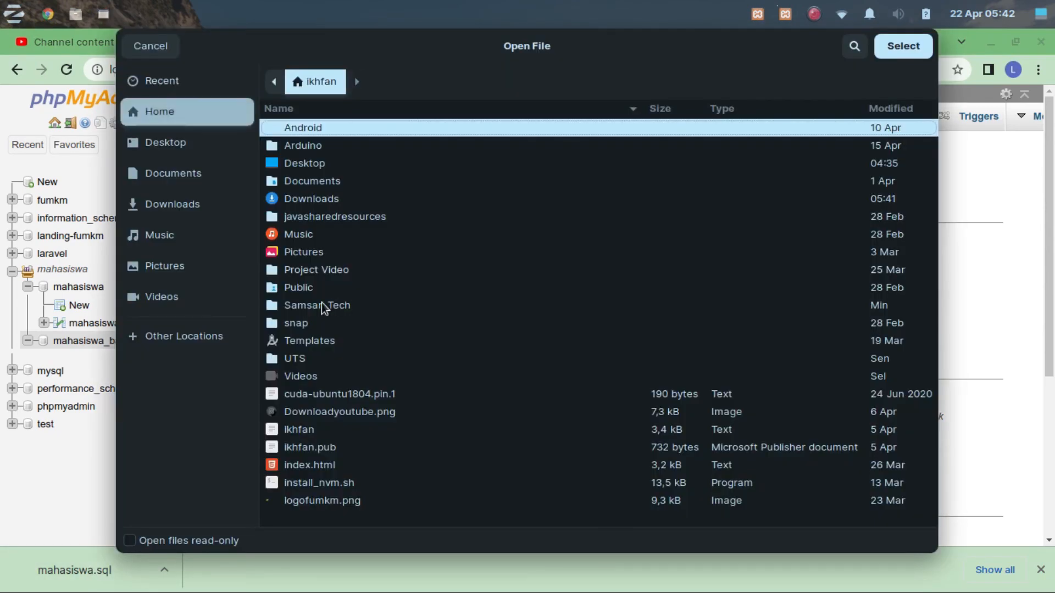
click(209, 198)
scroll(604, 327, down, 6)
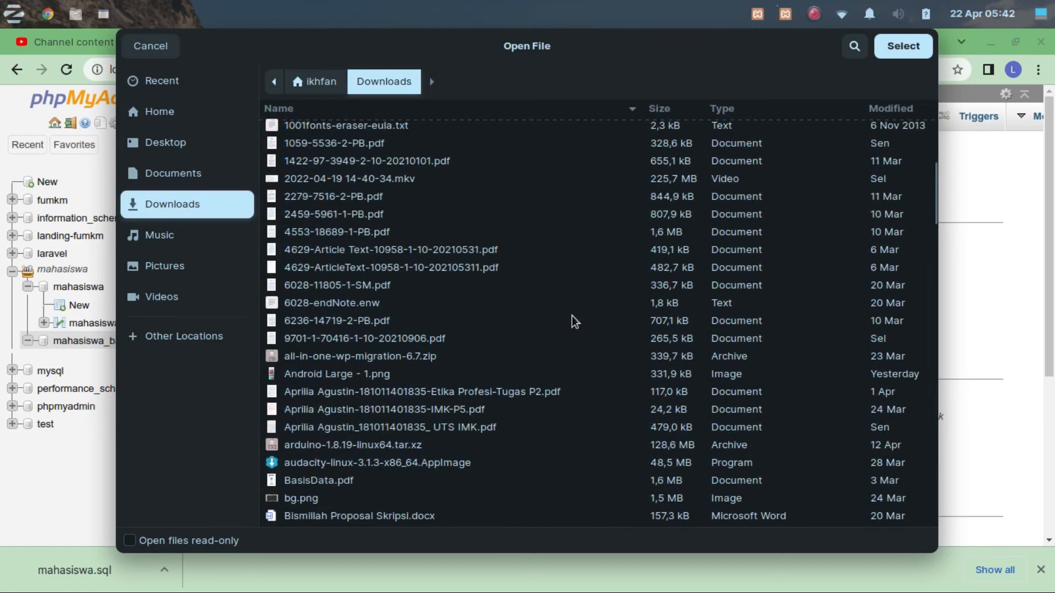
scroll(574, 322, up, 4)
scroll(574, 322, down, 5)
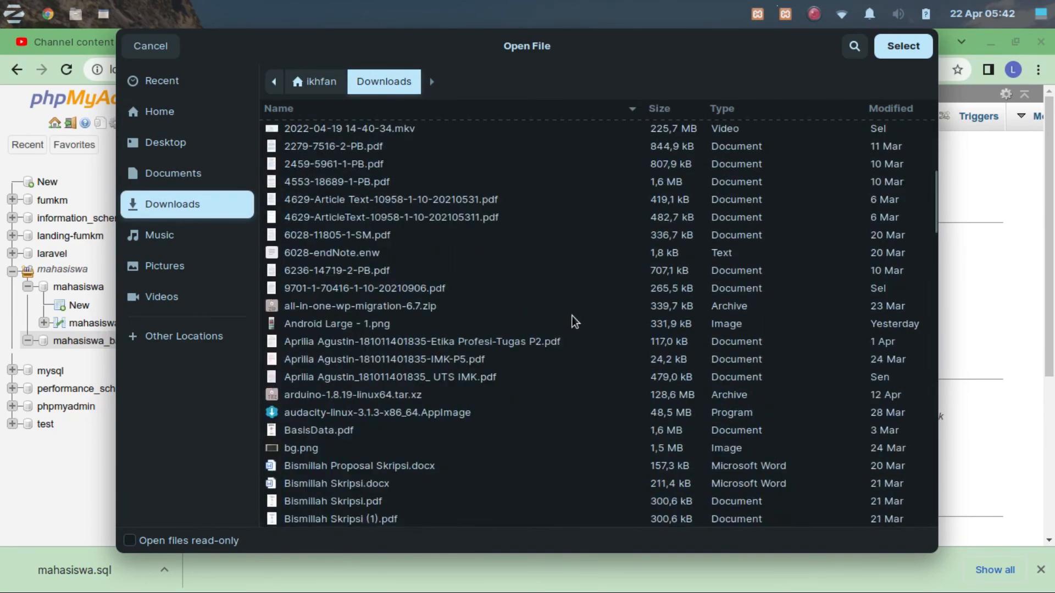
scroll(573, 324, down, 5)
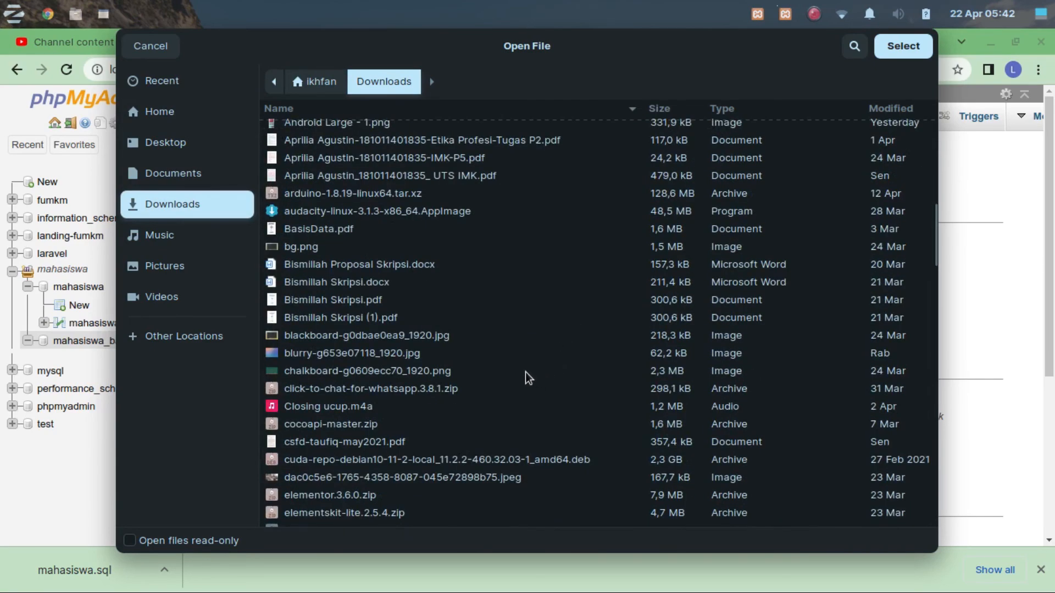
scroll(524, 376, down, 10)
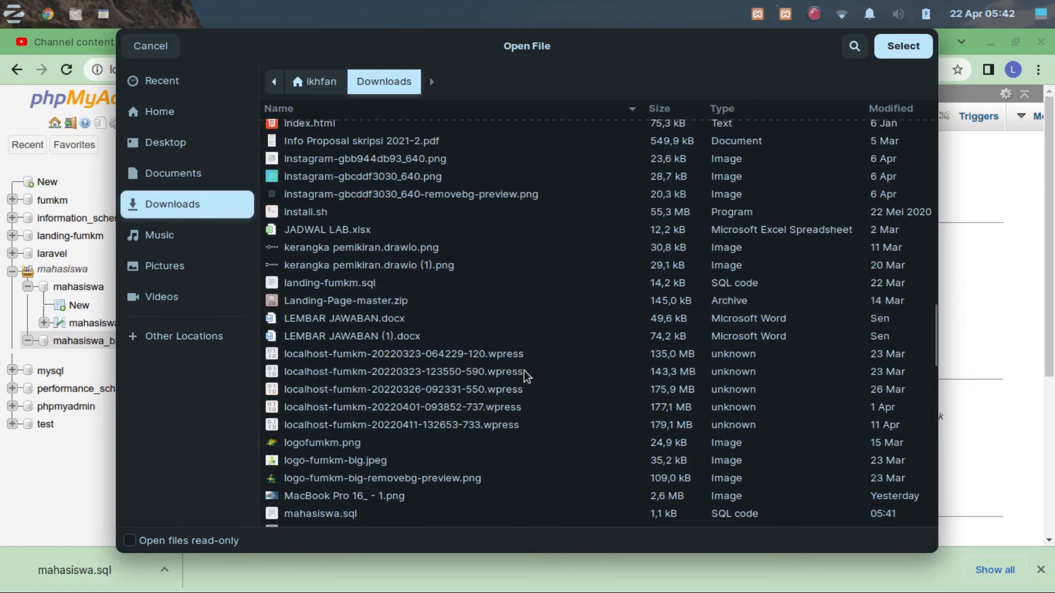
scroll(526, 376, down, 2)
scroll(526, 376, up, 4)
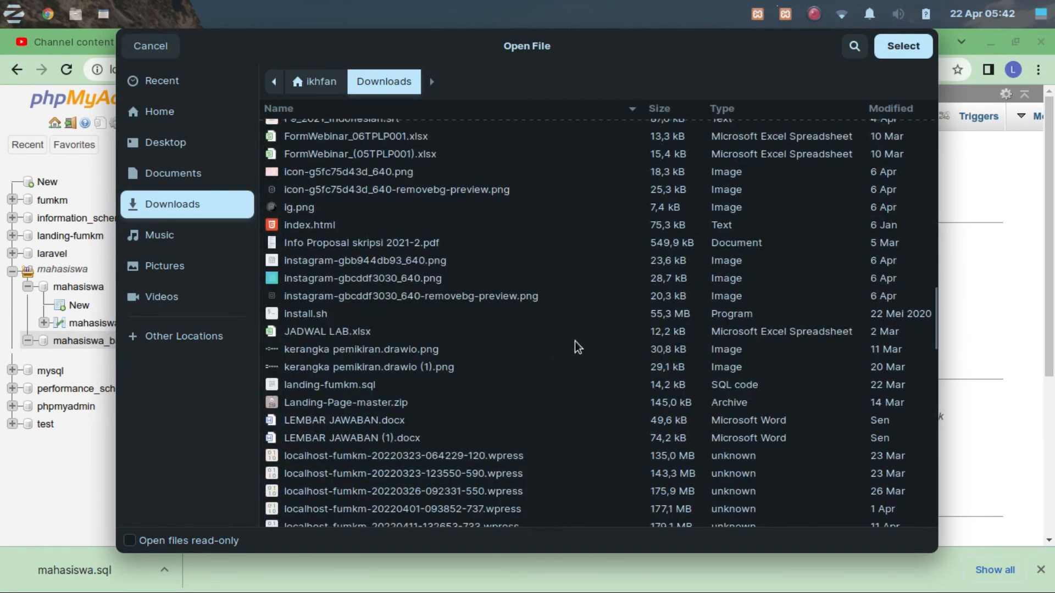
text(maha)
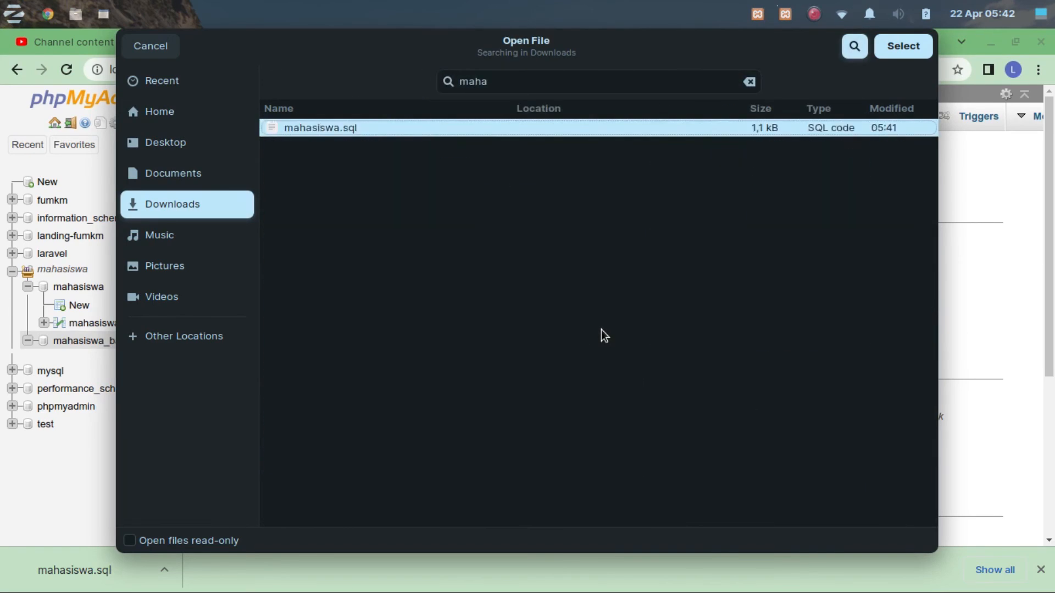
click(340, 122)
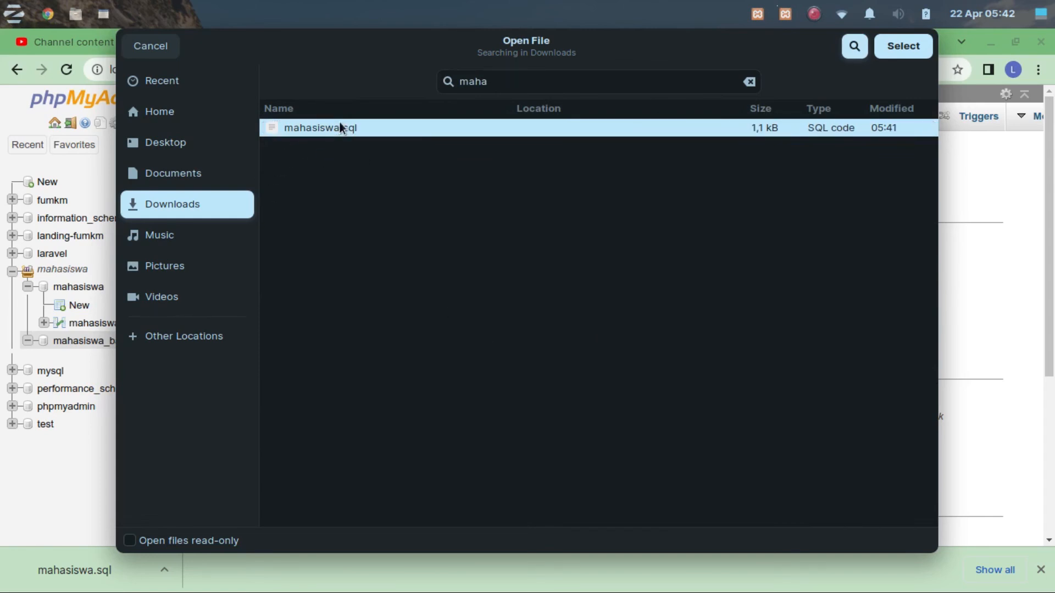
click(898, 48)
Run the import of mahasiswa.sql into mahasiswa_baru, leaving the format as SQL and the other import options at their defaults.
scroll(611, 307, down, 3)
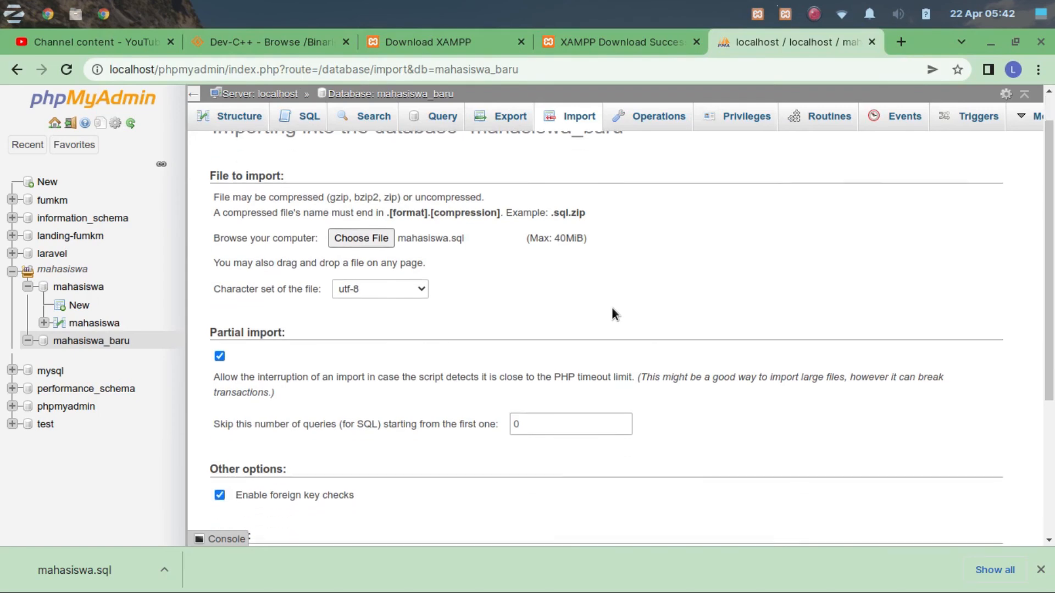
scroll(612, 306, up, 1)
scroll(611, 306, down, 2)
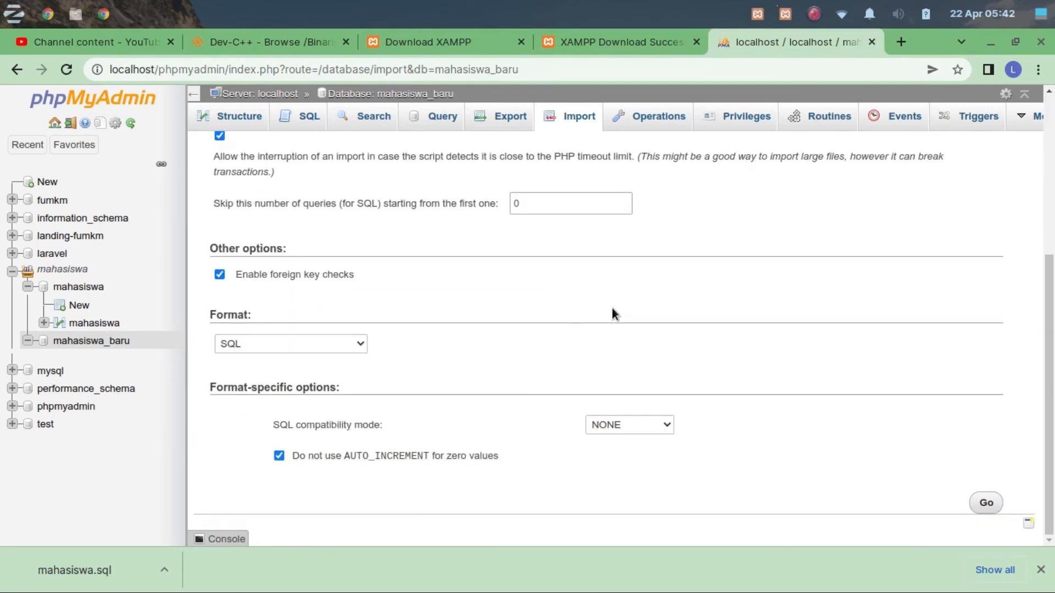
scroll(612, 306, up, 5)
scroll(721, 358, down, 4)
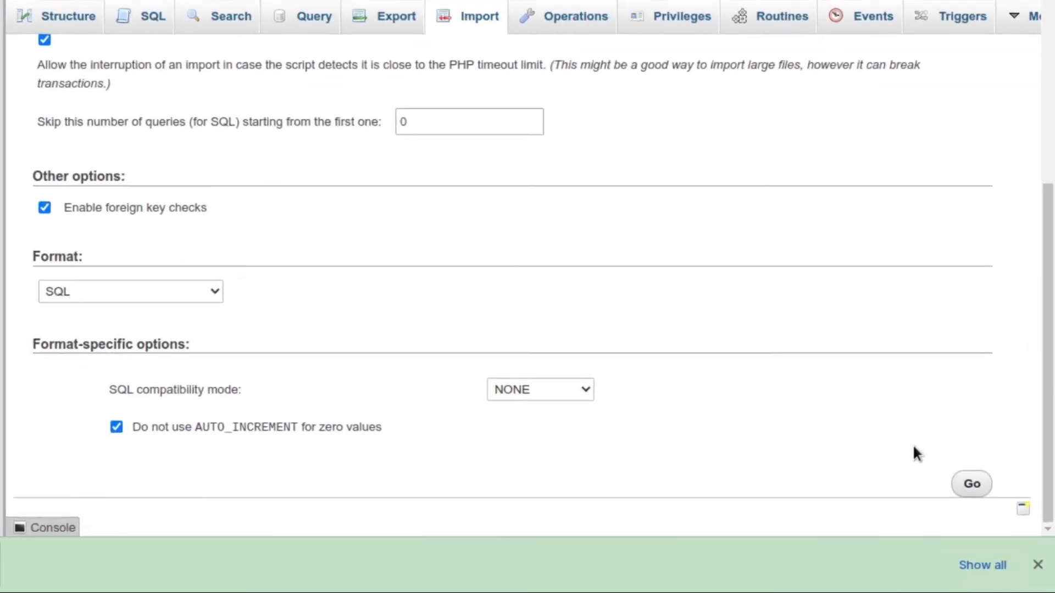
click(951, 459)
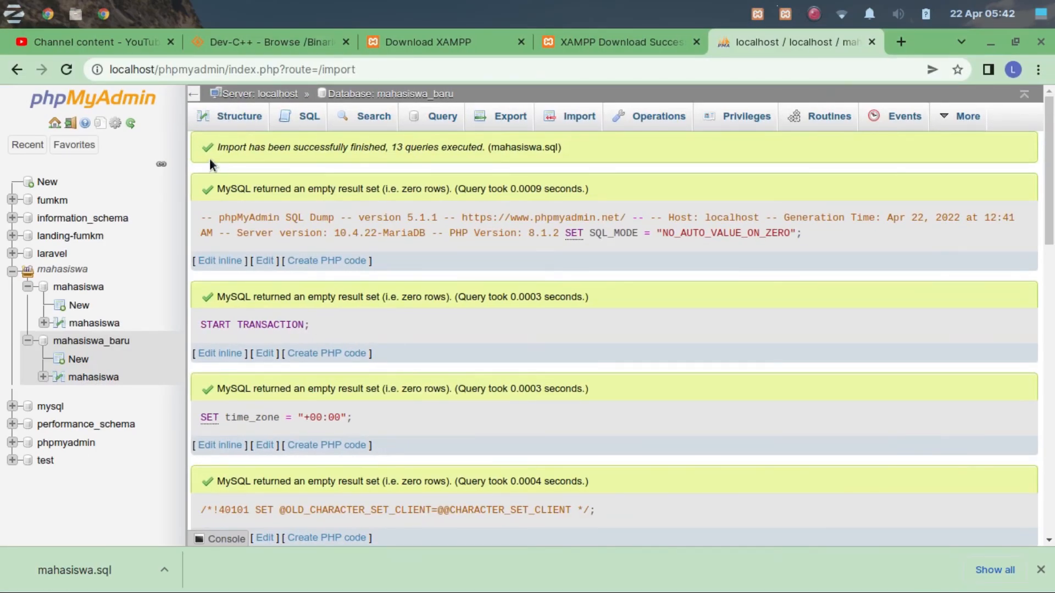
Review the executed import queries, then inspect the rows and column structure of the mahasiswa table in mahasiswa_baru.
scroll(378, 209, down, 2)
scroll(369, 231, up, 2)
scroll(245, 282, down, 10)
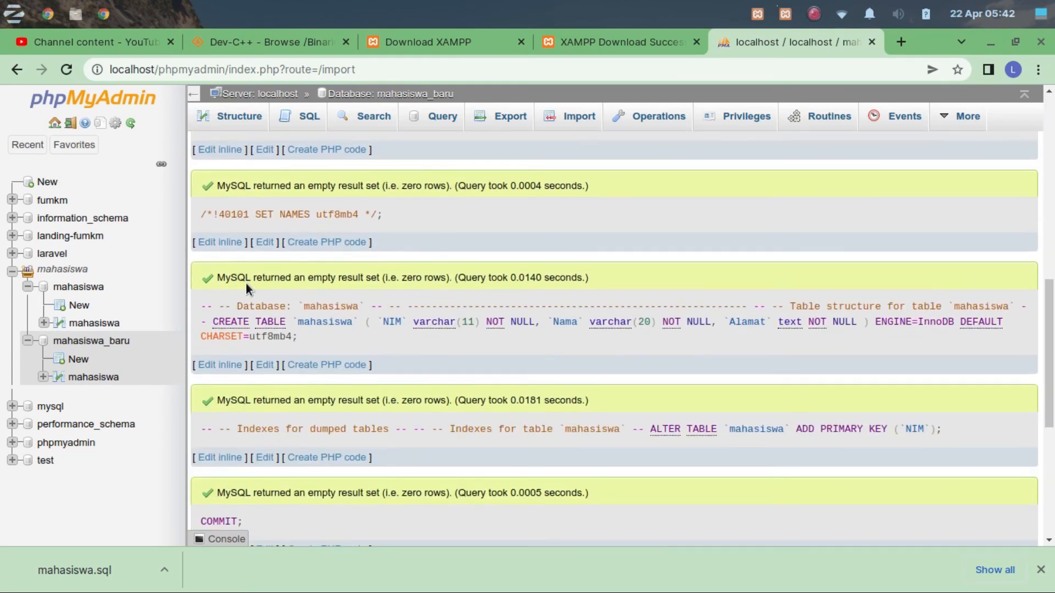
scroll(245, 282, down, 6)
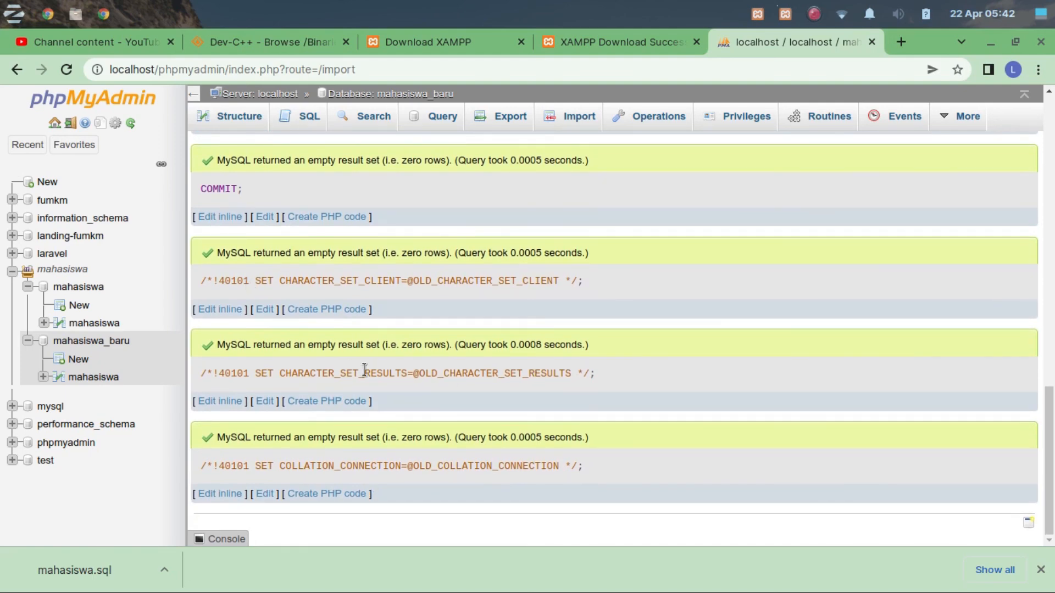
click(115, 351)
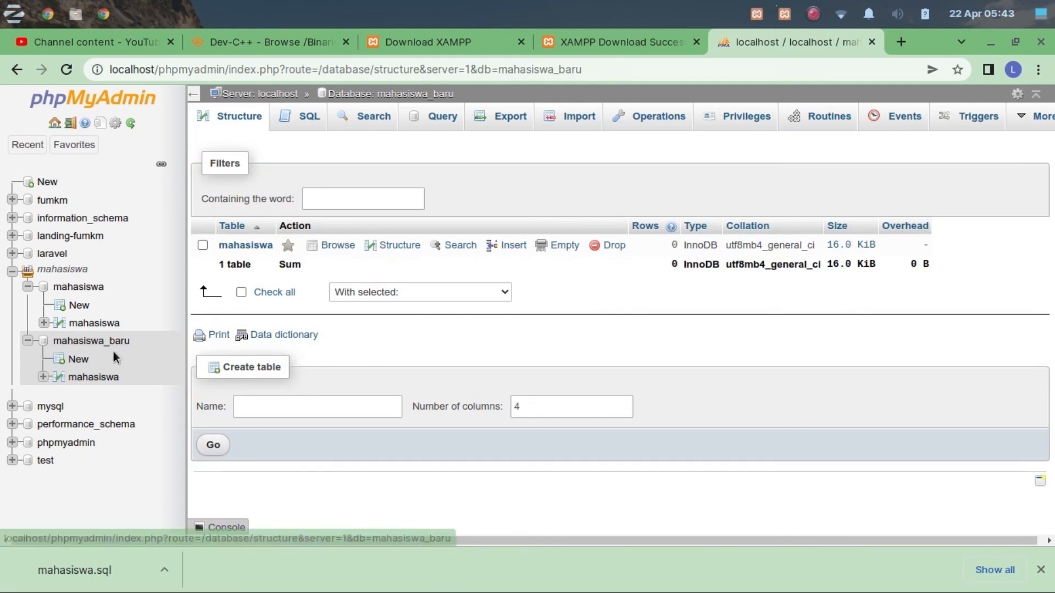
click(260, 245)
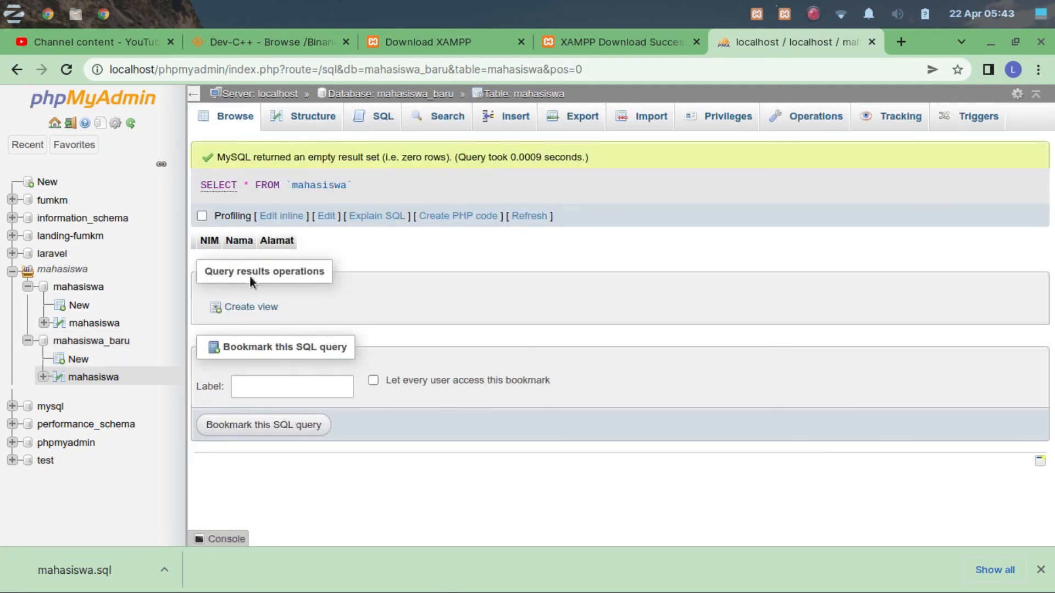
click(317, 122)
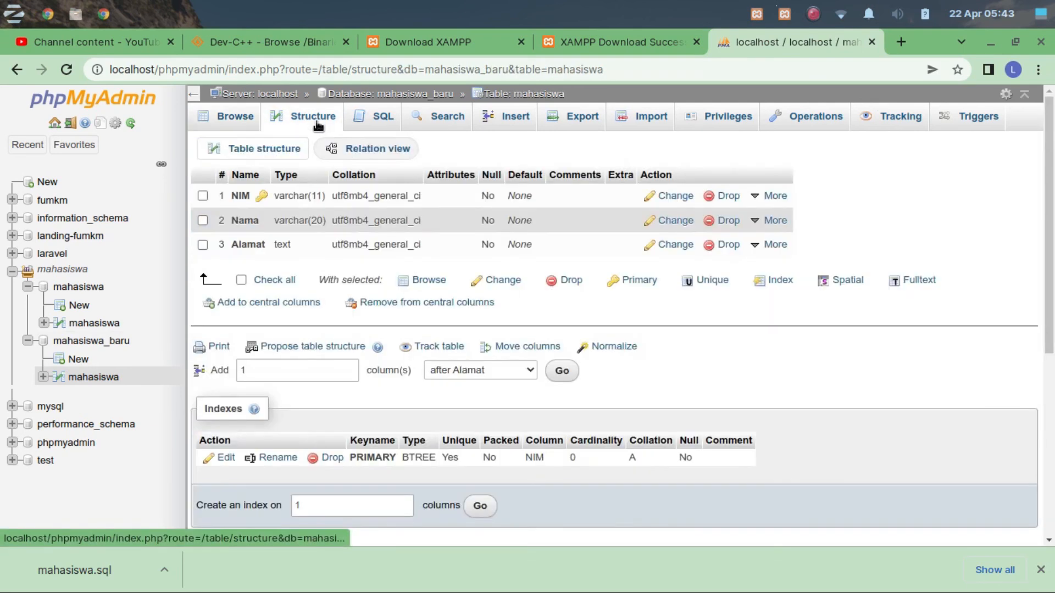